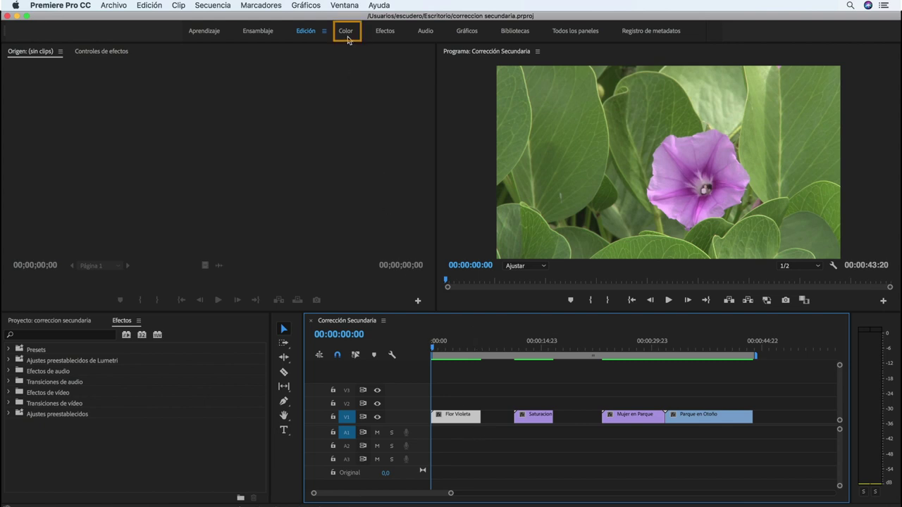
Switch to the Color workspace and expand the HSL secundario Clave settings for the Flor Violeta clip.
click(345, 32)
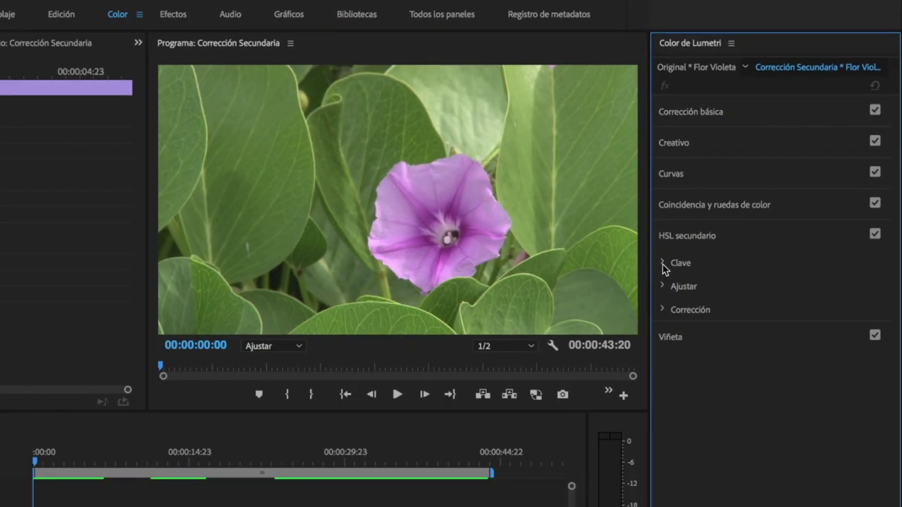
click(663, 264)
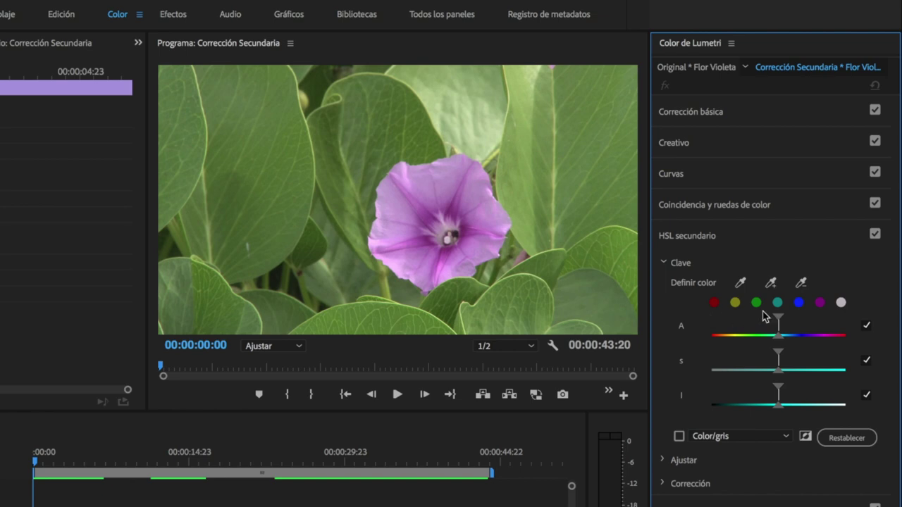
click(820, 303)
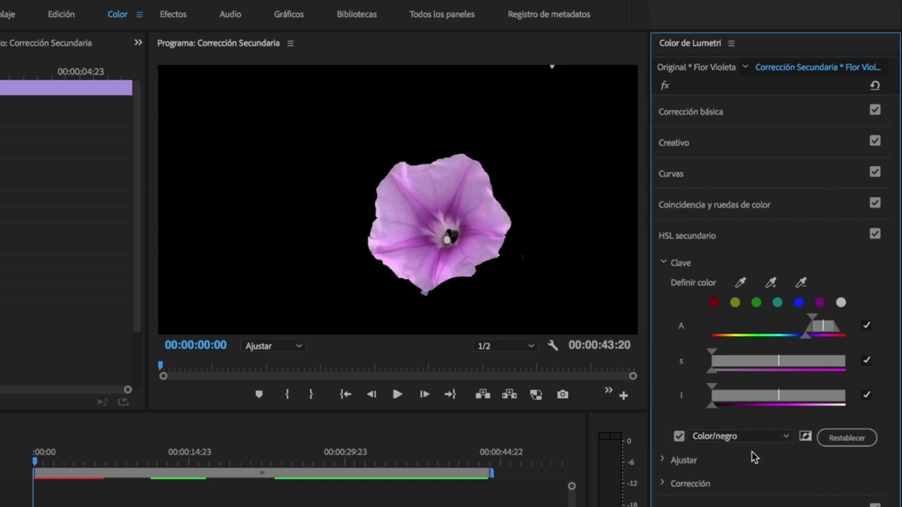
click(732, 486)
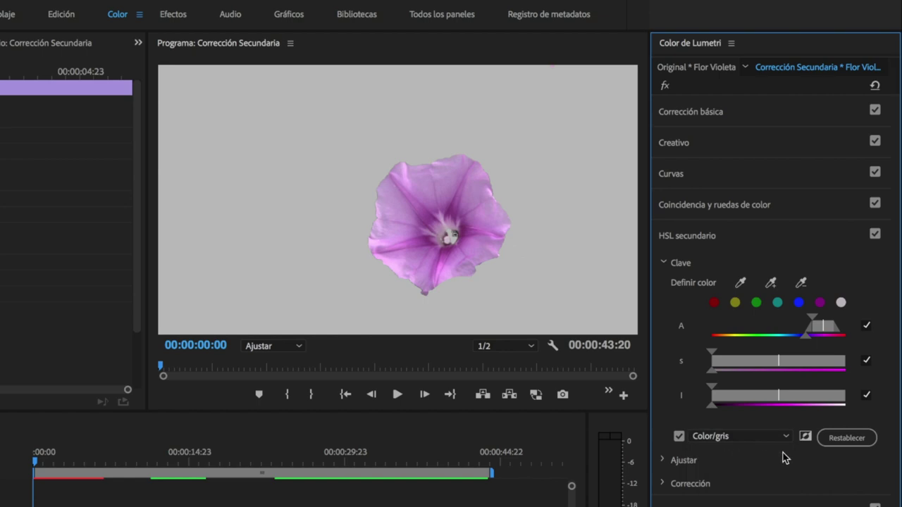
click(856, 446)
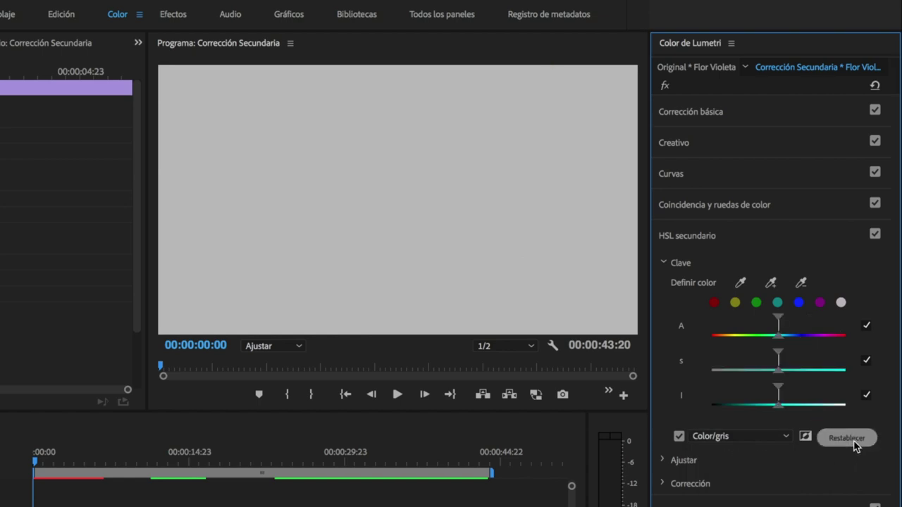
click(678, 437)
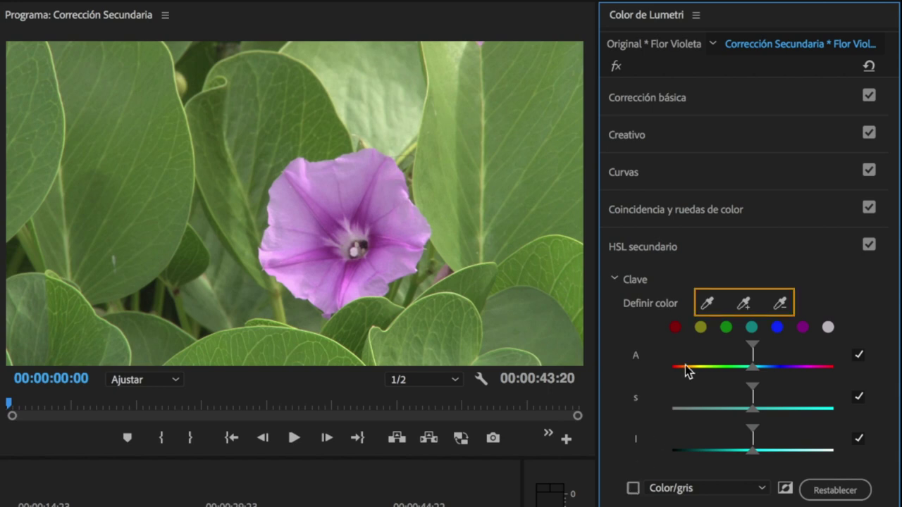
Sample the flower's purple as the key colour and turn on the Color/gris preview.
click(708, 303)
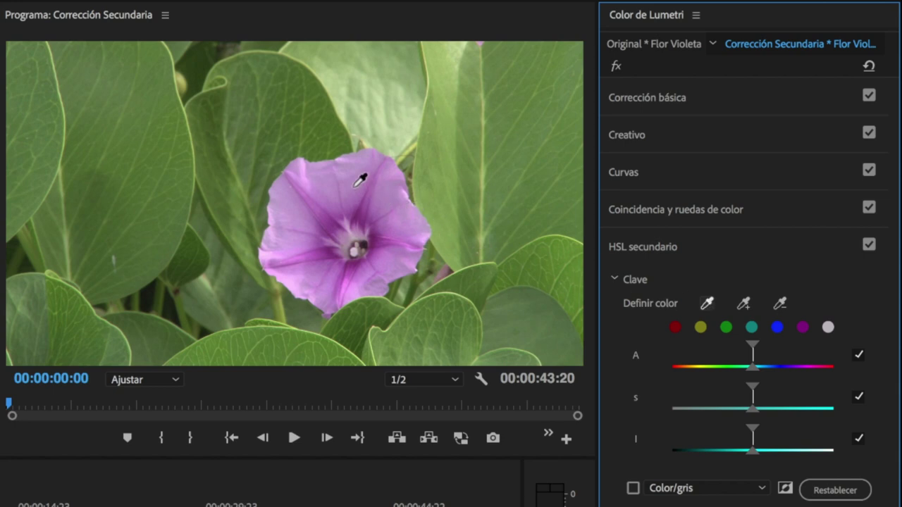
click(353, 192)
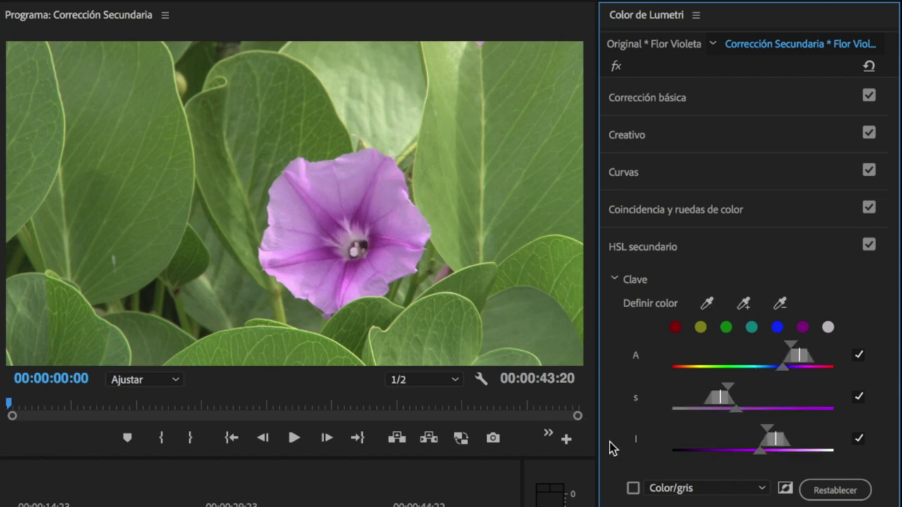
click(633, 488)
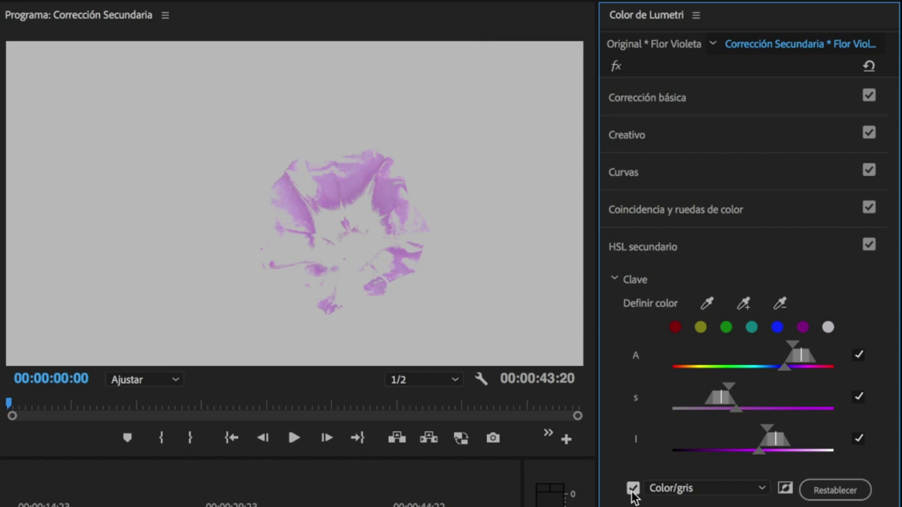
Add the remaining petal tones with the + eyedropper and remove the pale centre with the – eyedropper.
click(744, 306)
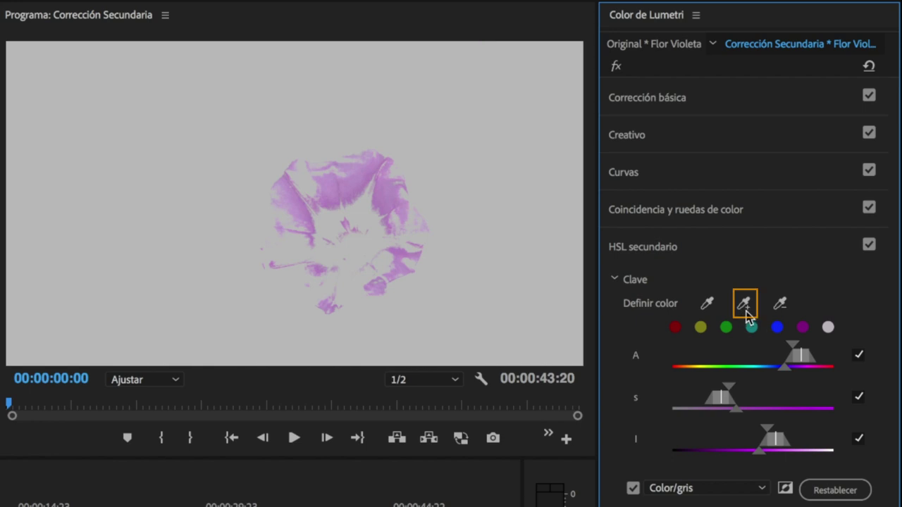
click(386, 203)
click(743, 304)
click(357, 256)
click(744, 305)
click(386, 264)
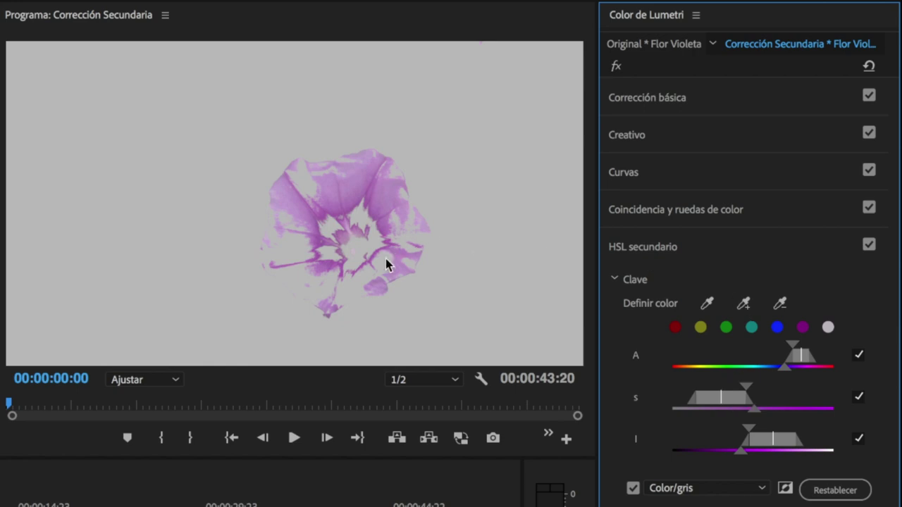
click(743, 305)
click(278, 228)
click(743, 304)
click(331, 234)
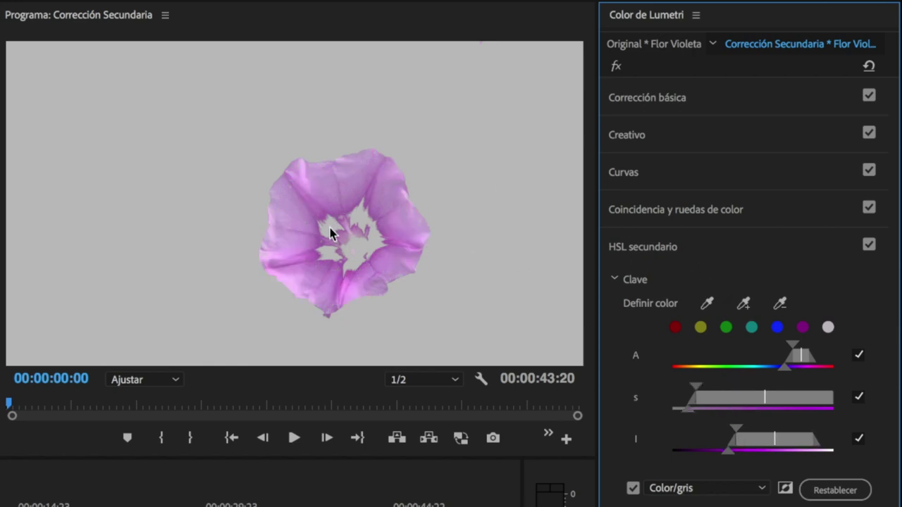
click(743, 304)
click(390, 233)
click(740, 303)
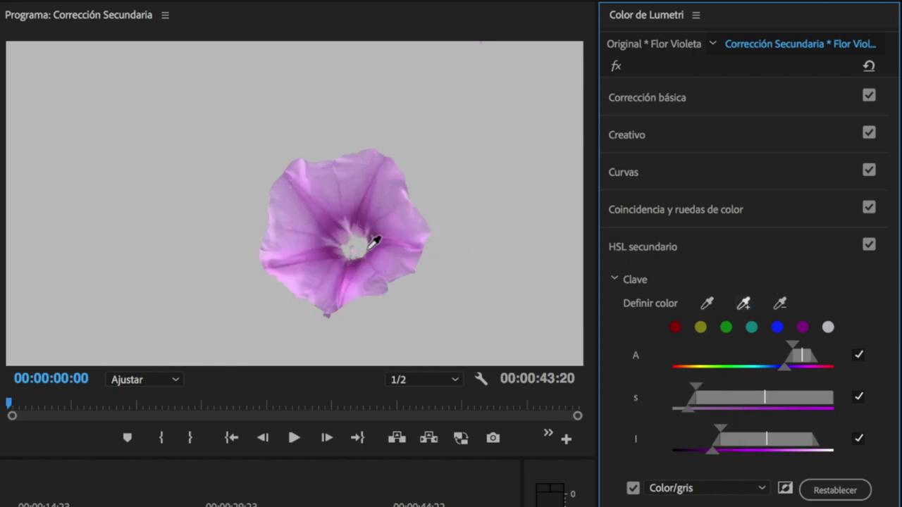
click(369, 246)
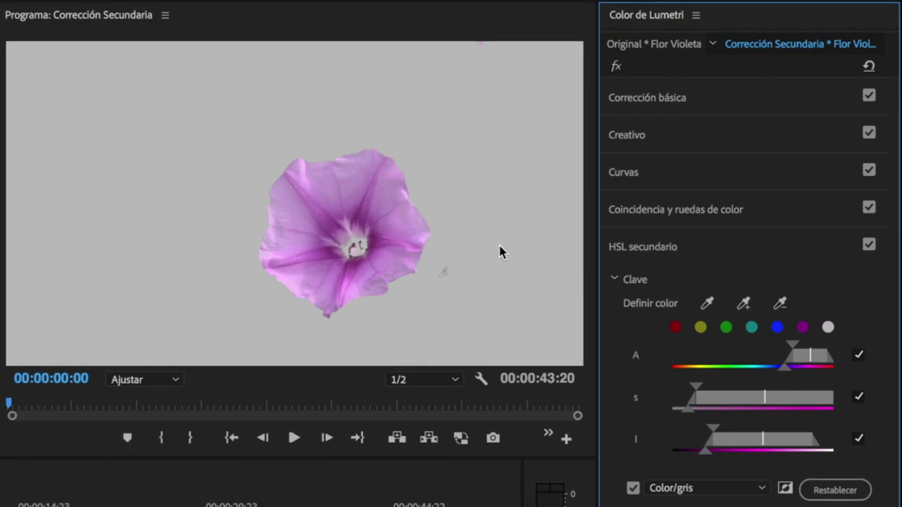
click(780, 305)
click(352, 251)
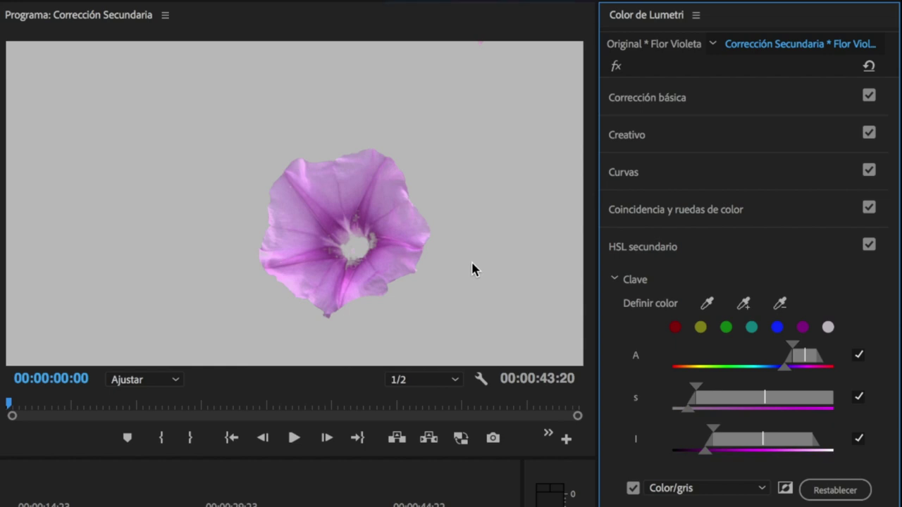
Widen, narrow and soften the hue range, then adjust saturation and lightness ranges around the flower.
mouse_move(804, 357)
mouse_down()
mouse_move(702, 366)
mouse_move(810, 367)
mouse_move(697, 364)
mouse_move(799, 365)
mouse_up()
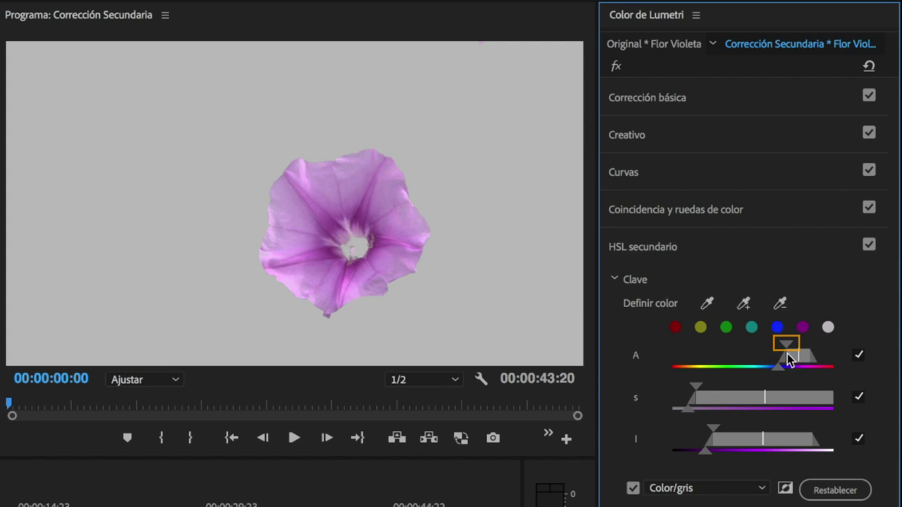
drag(784, 347, 731, 362)
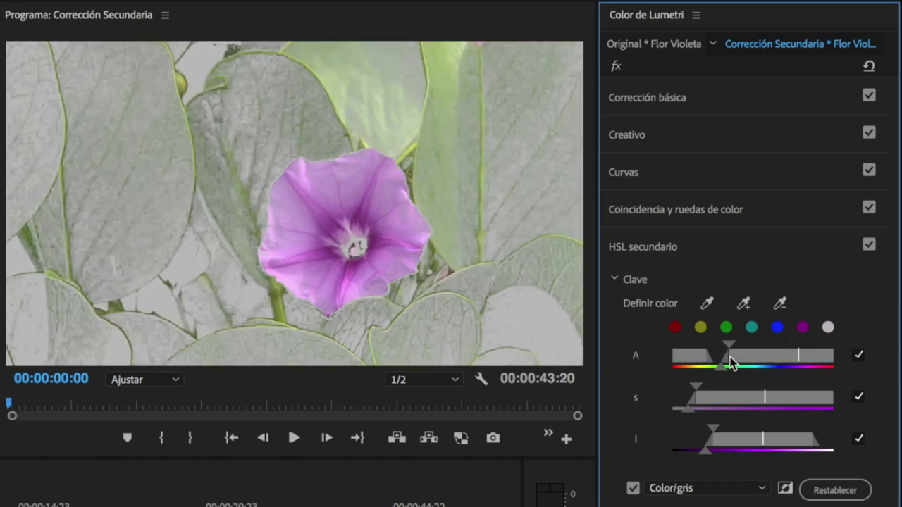
drag(731, 352, 763, 350)
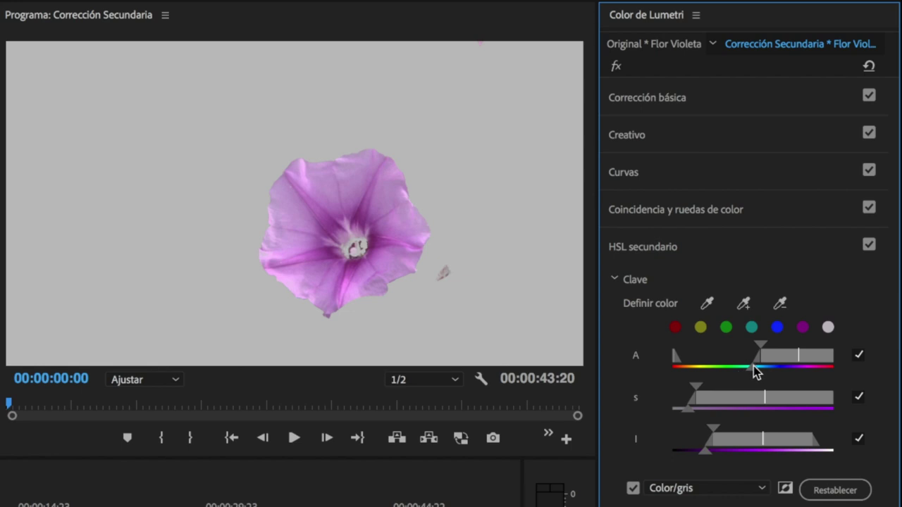
mouse_move(753, 365)
mouse_down()
mouse_move(719, 378)
mouse_move(744, 371)
mouse_up()
mouse_move(699, 387)
mouse_down()
mouse_move(717, 389)
mouse_move(674, 390)
mouse_up()
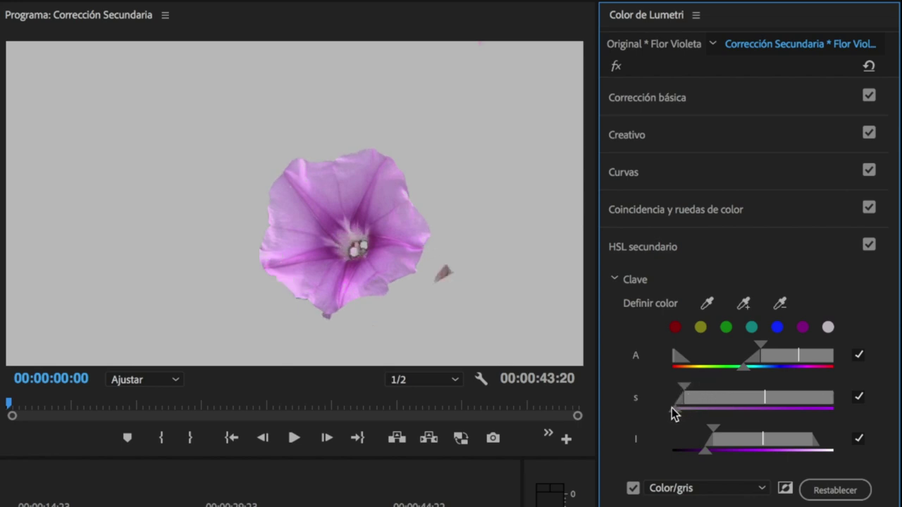
mouse_move(713, 427)
mouse_down()
mouse_move(747, 428)
mouse_move(689, 431)
mouse_up()
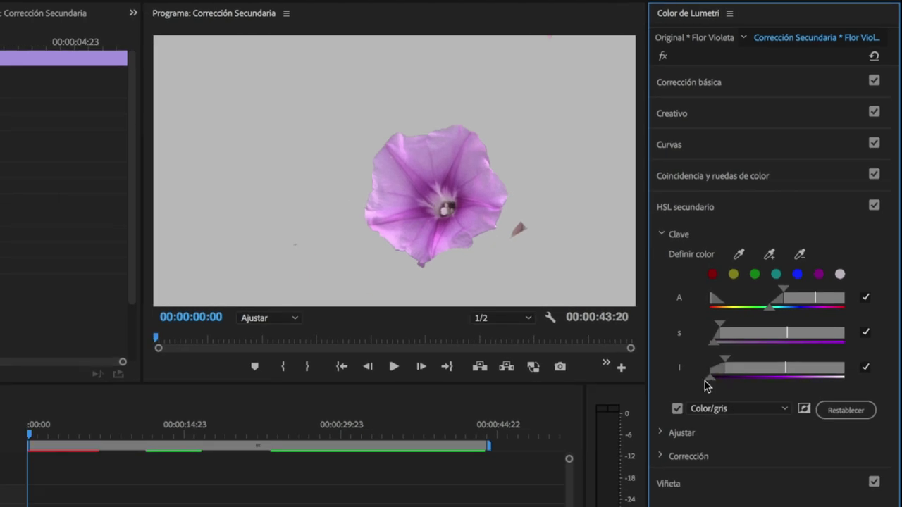
Set the Ajustar Desenfocar blur to 1,0 and switch off the Color/gris preview.
click(661, 433)
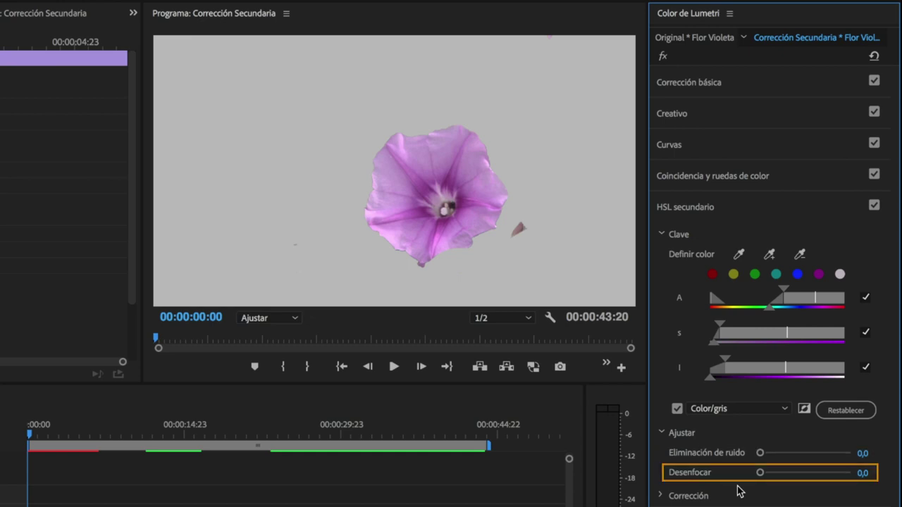
drag(759, 472, 877, 478)
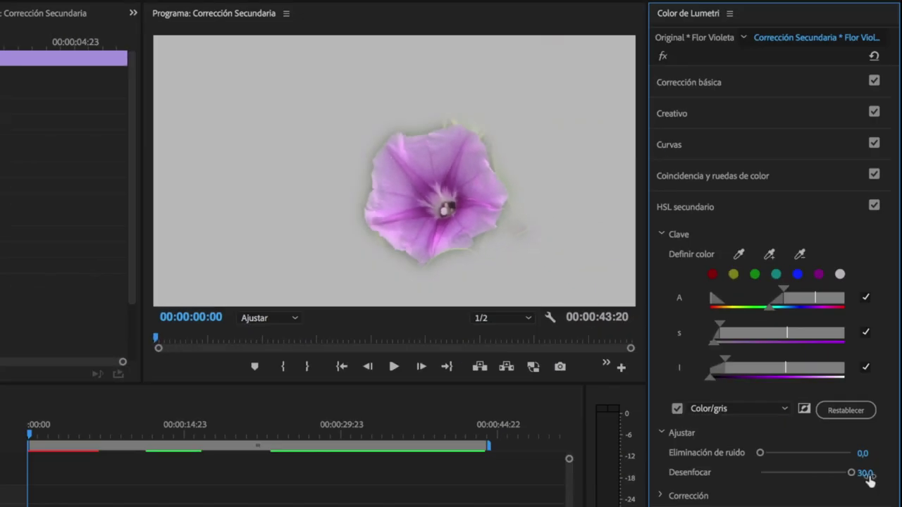
drag(869, 473, 763, 484)
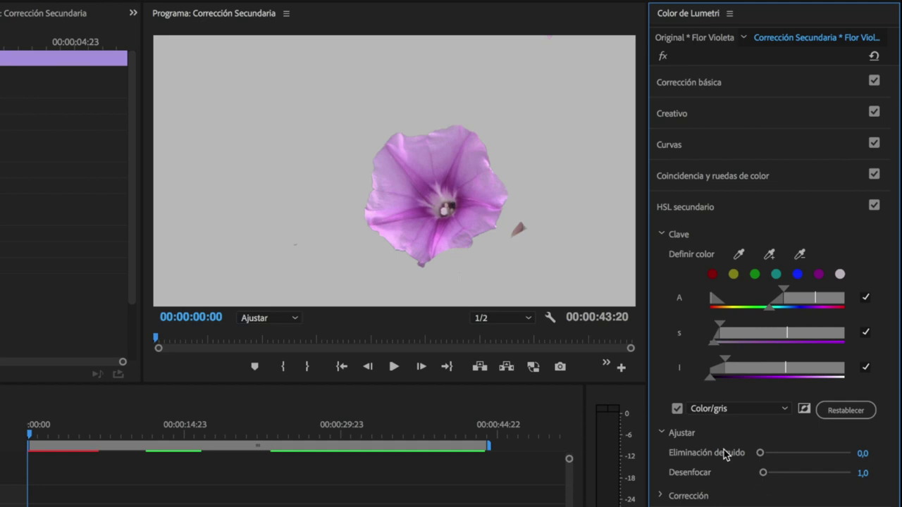
click(677, 410)
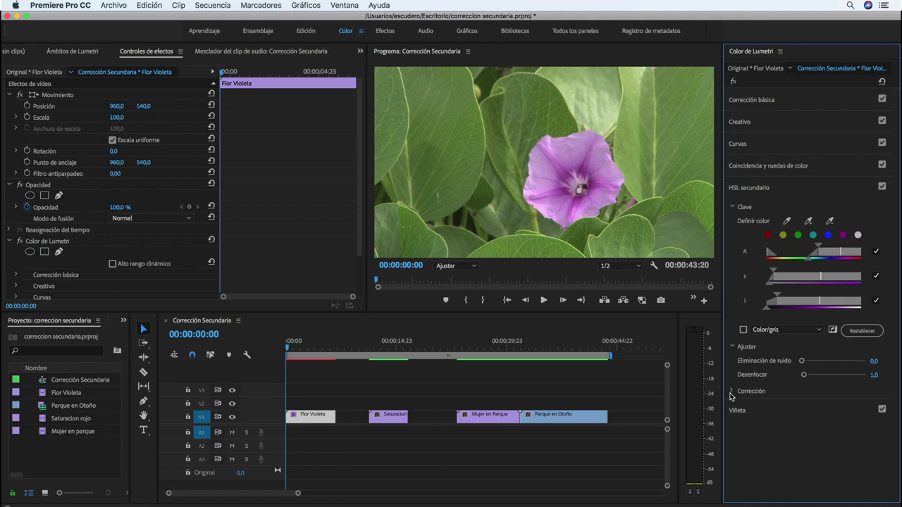
Show the Corrección colour wheel and collapse the Clave and Ajustar groups.
click(731, 392)
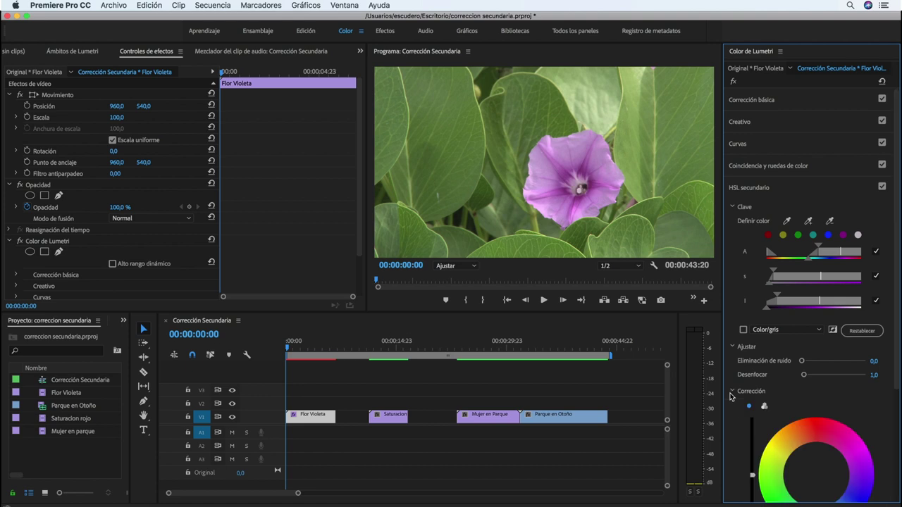
click(732, 207)
click(732, 223)
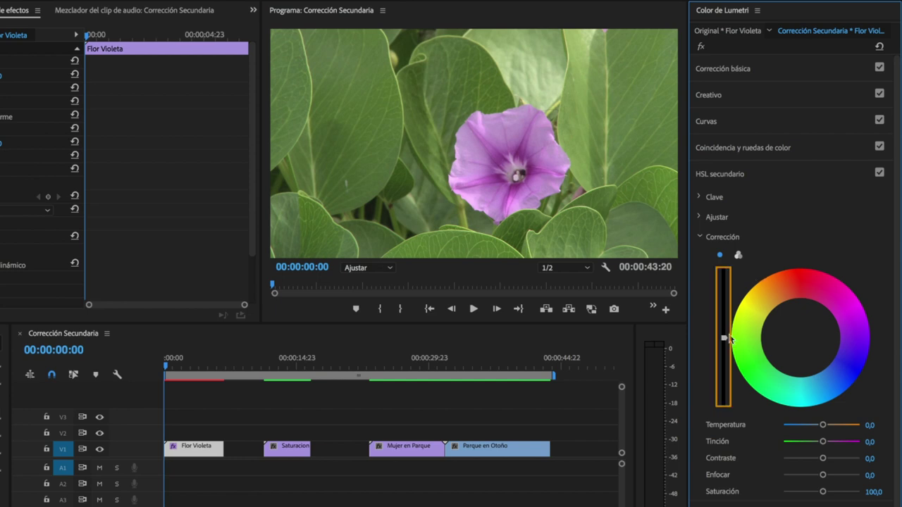
Try lighter and darker flower luminance, reset it, and switch Corrección to three-way wheels.
drag(724, 338, 739, 277)
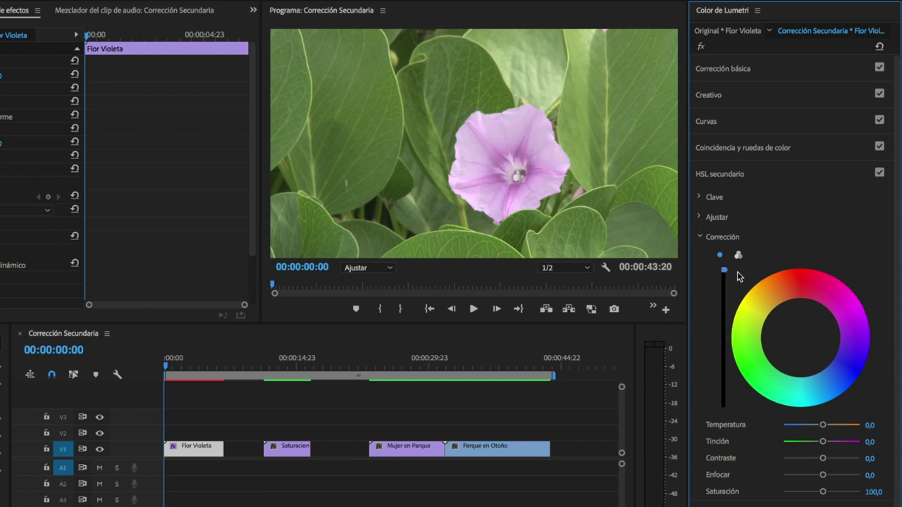
drag(739, 276, 738, 410)
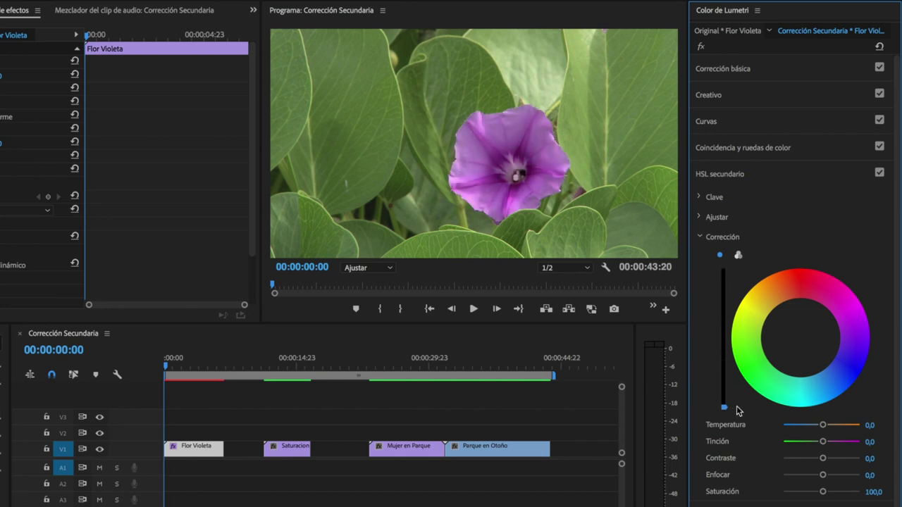
double_click(722, 354)
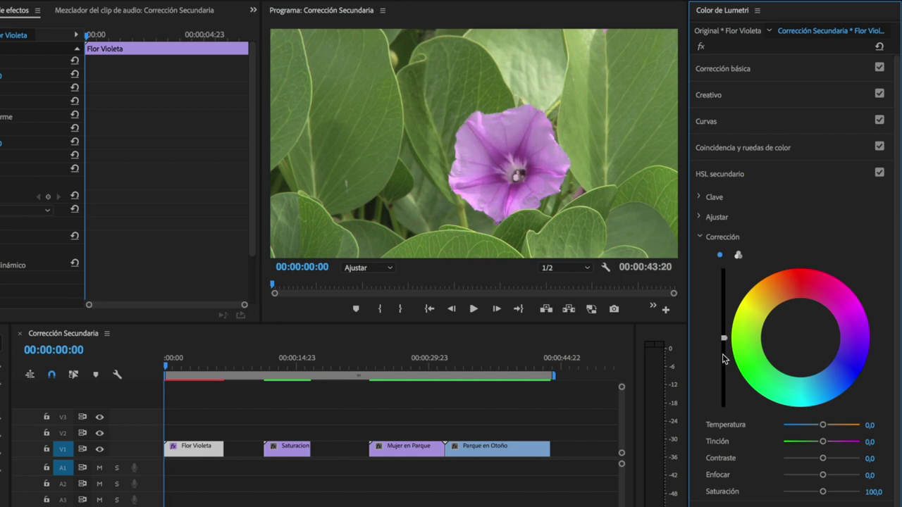
click(737, 255)
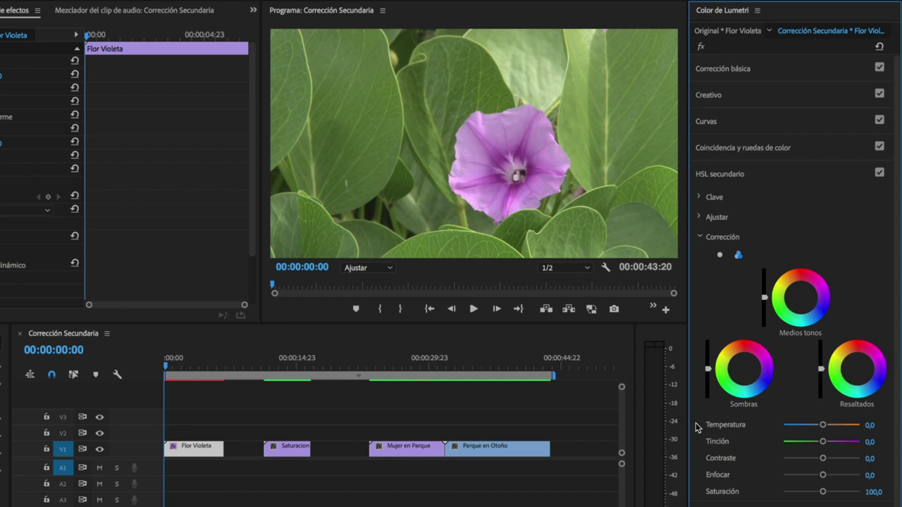
Push Sombras and Medios tonos toward red; set Temperatura 33,3, Tinción toward green, more Contraste and Enfocar.
click(741, 344)
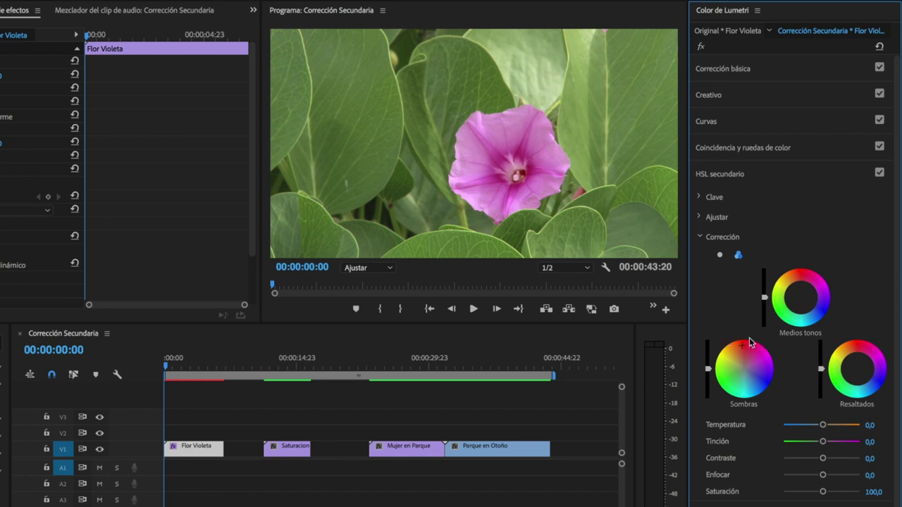
click(800, 282)
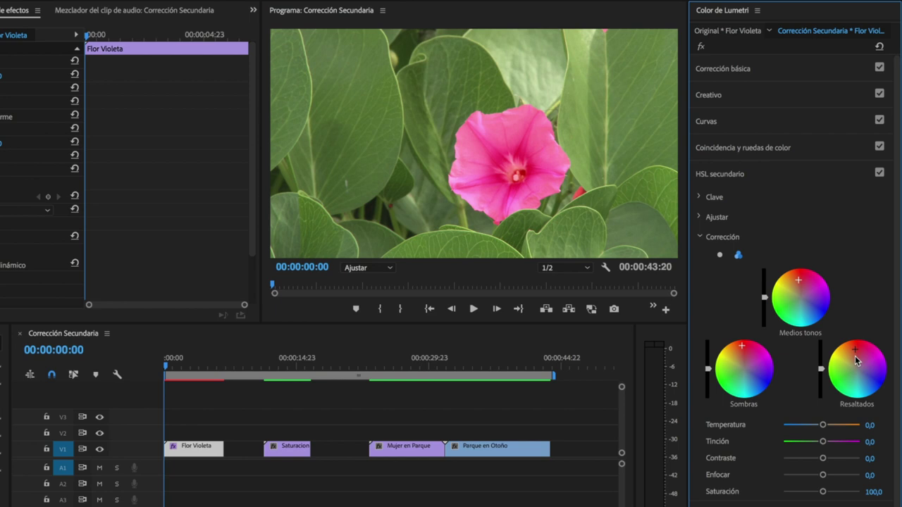
mouse_move(822, 425)
mouse_down()
mouse_move(842, 425)
mouse_move(776, 426)
mouse_up()
drag(777, 425, 834, 425)
drag(822, 441, 792, 442)
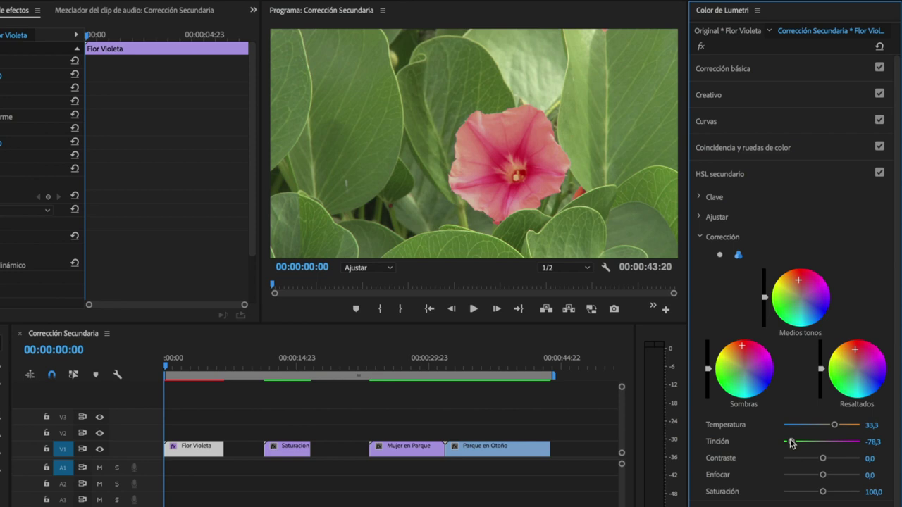
drag(822, 458, 849, 459)
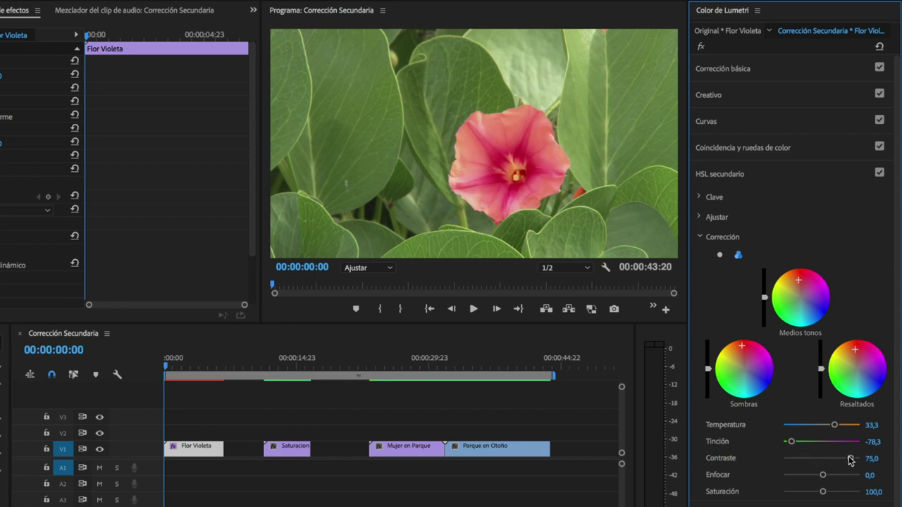
mouse_move(822, 475)
mouse_down()
mouse_move(834, 475)
mouse_move(837, 492)
mouse_up()
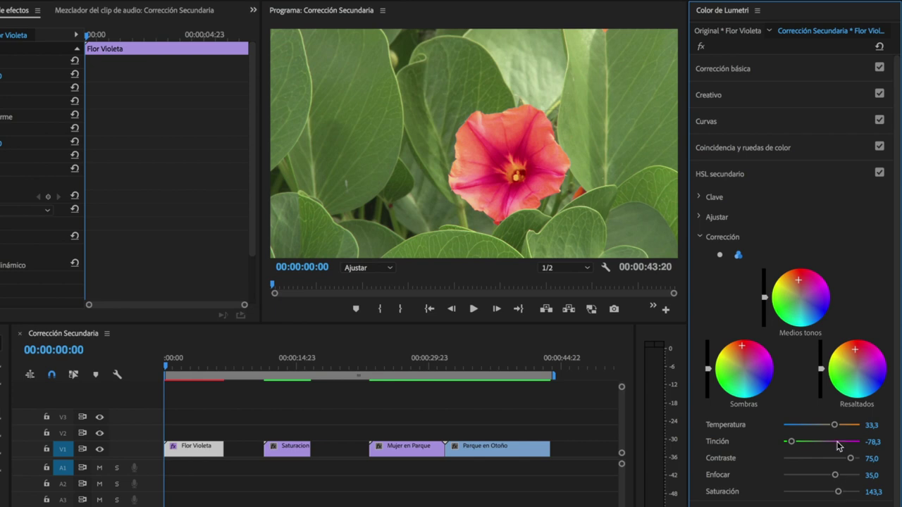
Toggle HSL secundario off and on to compare the flower before and after.
click(879, 174)
click(879, 173)
click(879, 173)
click(879, 174)
Move to 00:00:16:07 on the street clip and sample the red jacket with Definir color.
drag(169, 367, 285, 377)
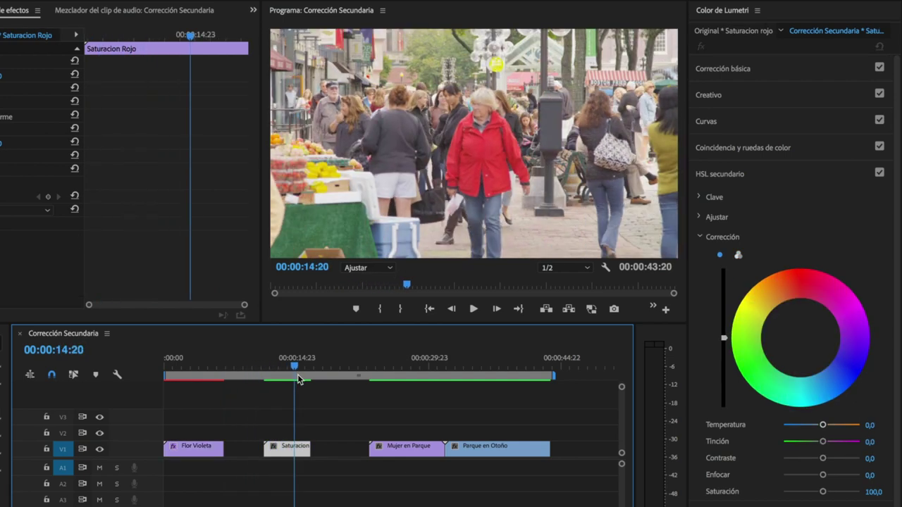
drag(286, 376, 308, 377)
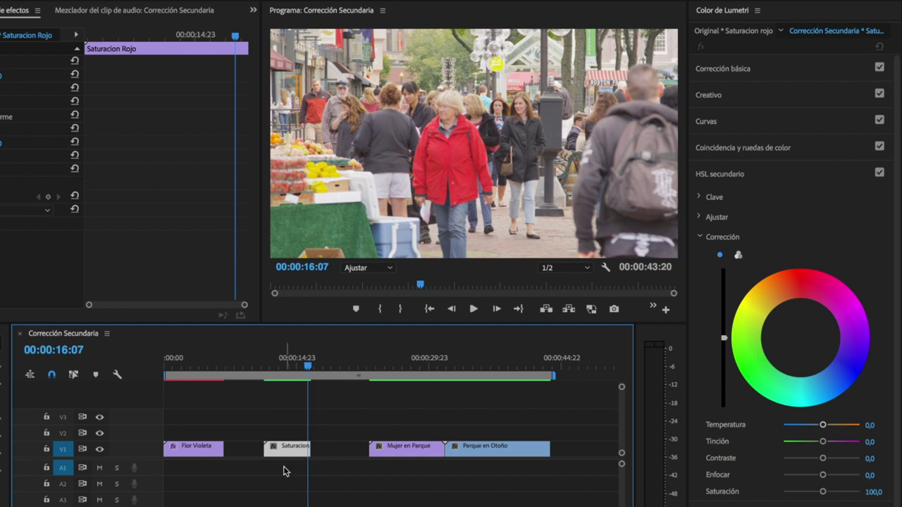
click(699, 197)
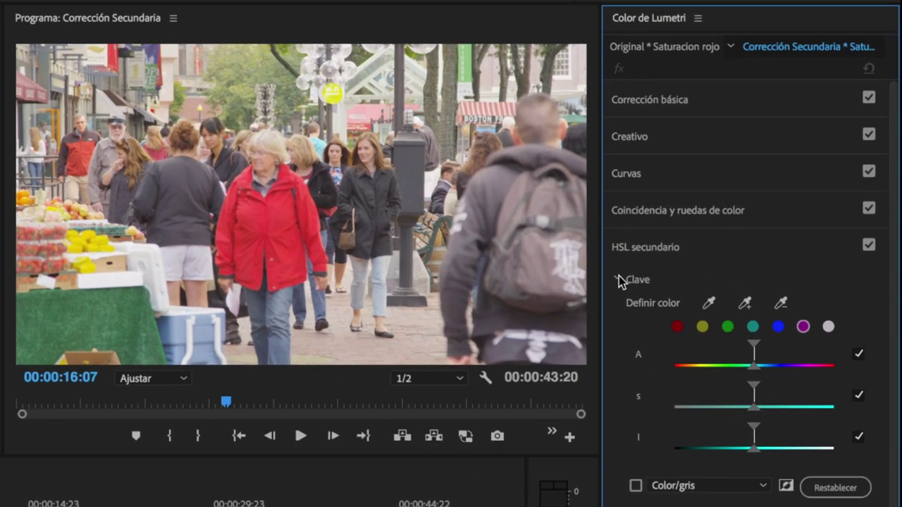
click(708, 303)
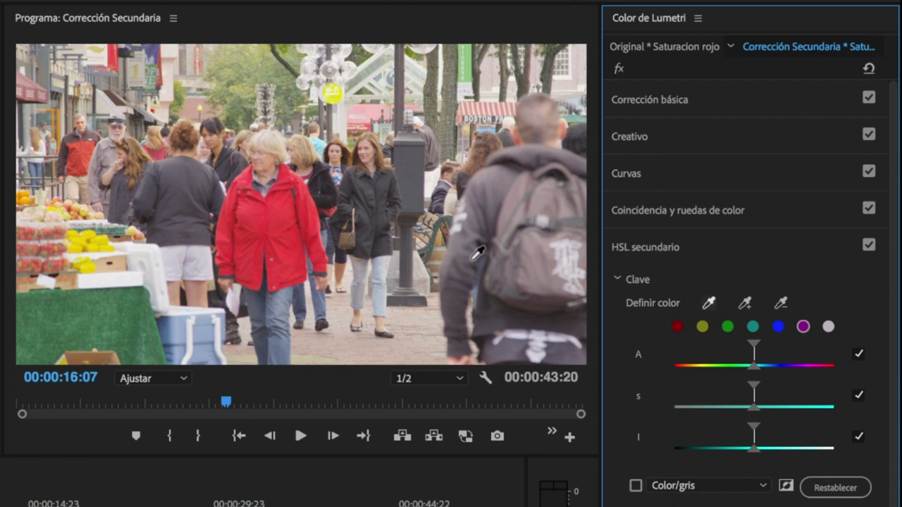
click(277, 218)
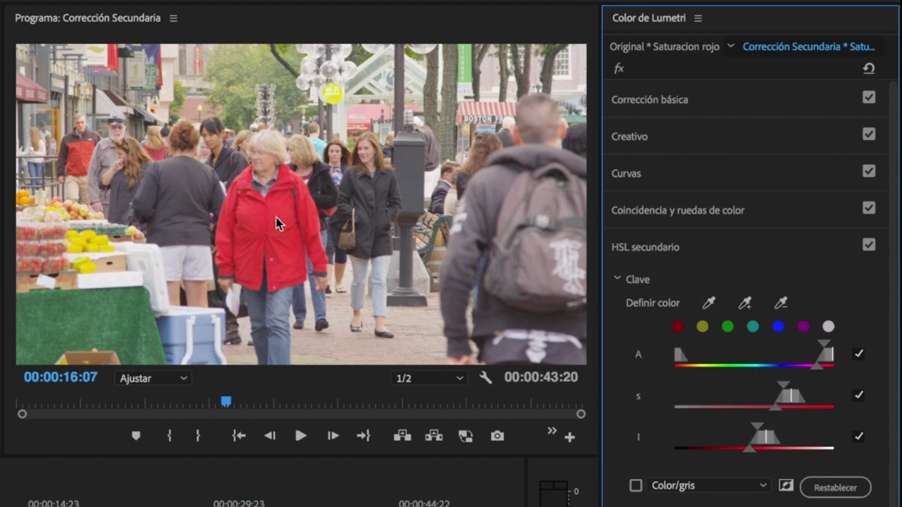
Turn on the Color/gris preview and add more jacket shades with the + eyedropper.
click(635, 486)
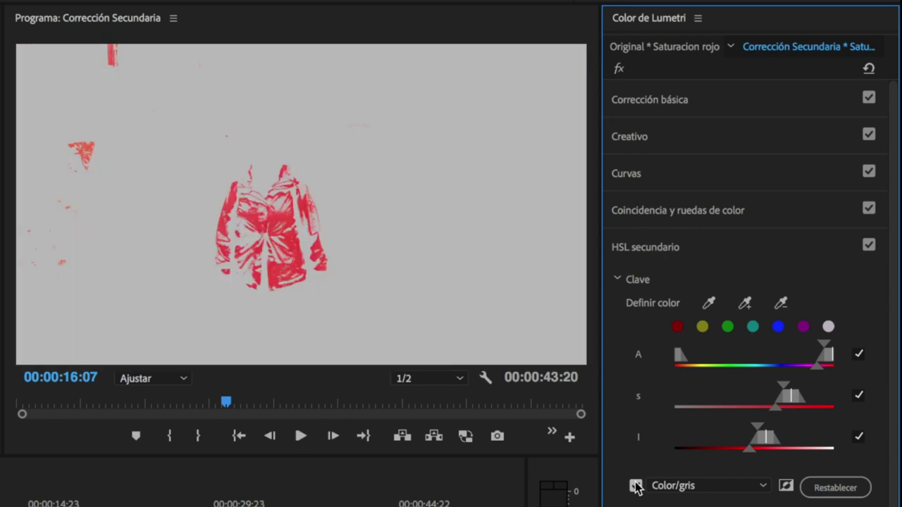
click(744, 303)
click(251, 247)
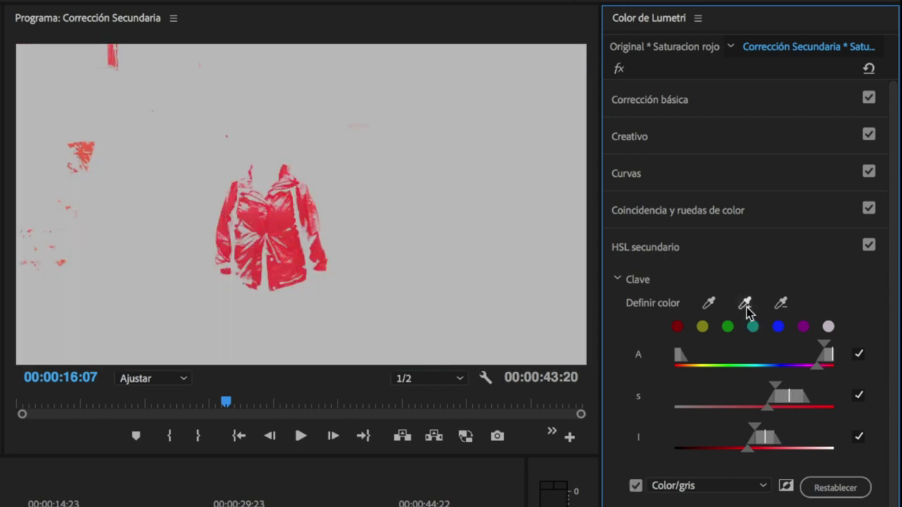
click(239, 268)
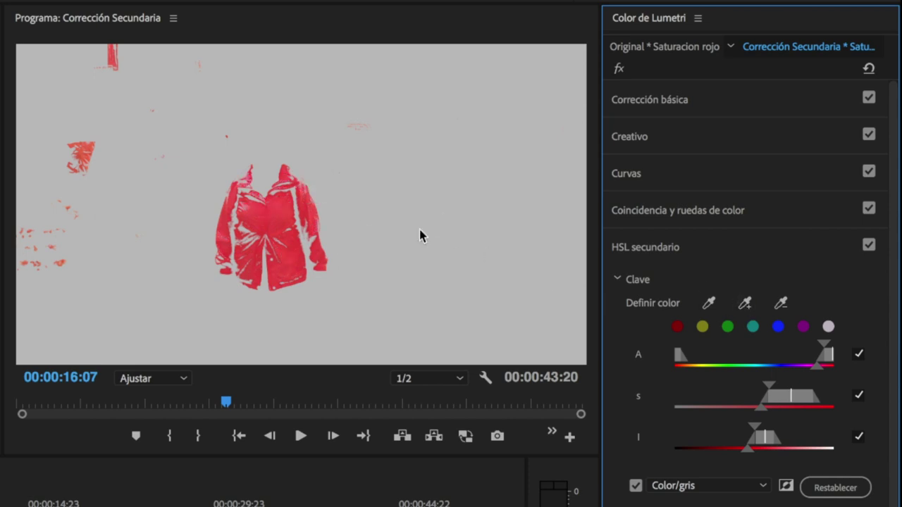
Adjust the H/S/L key ranges, set Desenfocar to 1,0, and check the key in full colour.
drag(824, 345, 828, 345)
mouse_move(768, 386)
mouse_down()
mouse_move(752, 386)
mouse_move(764, 391)
mouse_up()
drag(753, 427, 729, 428)
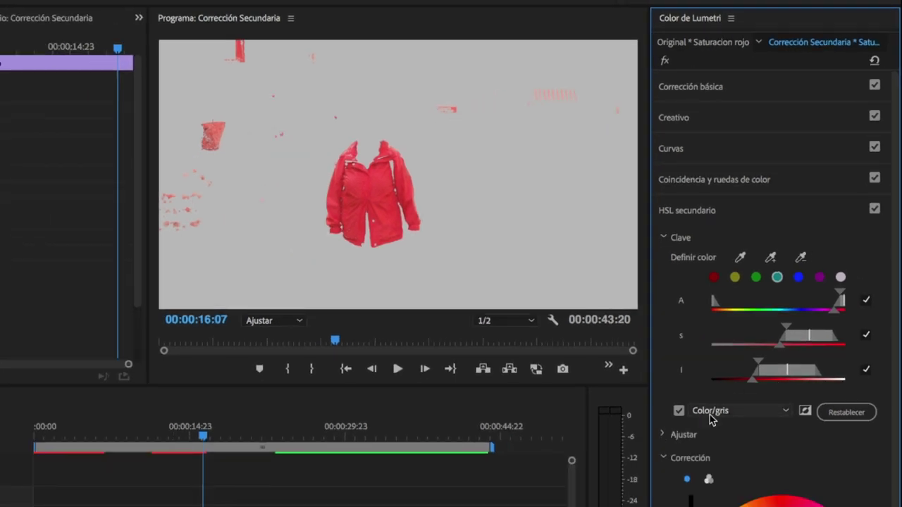
click(664, 435)
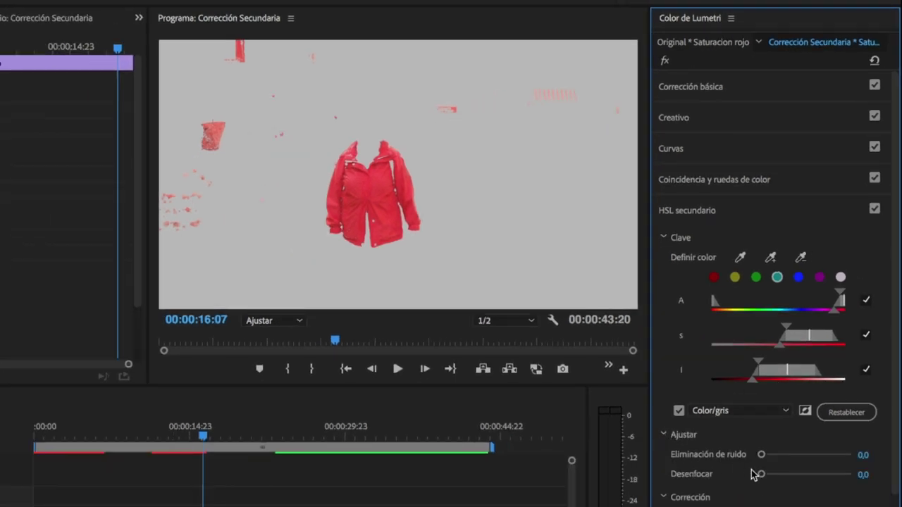
drag(761, 474, 763, 476)
click(678, 411)
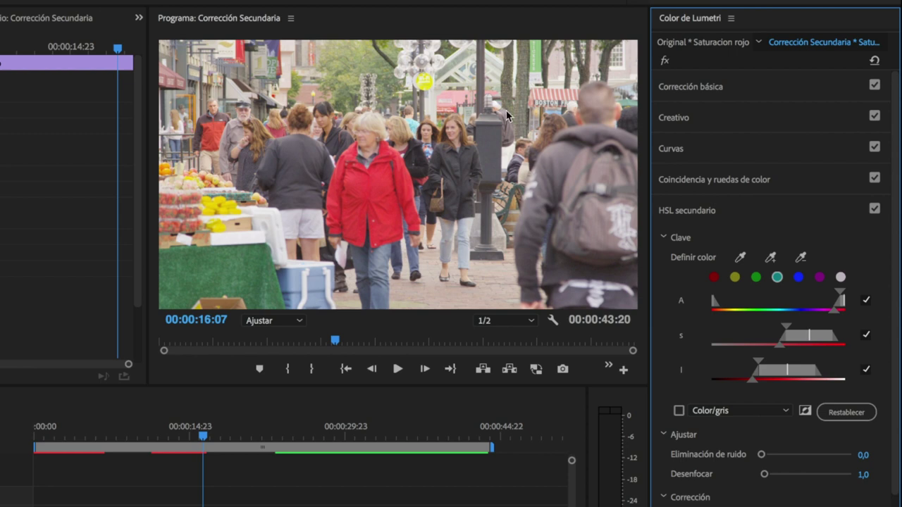
click(678, 411)
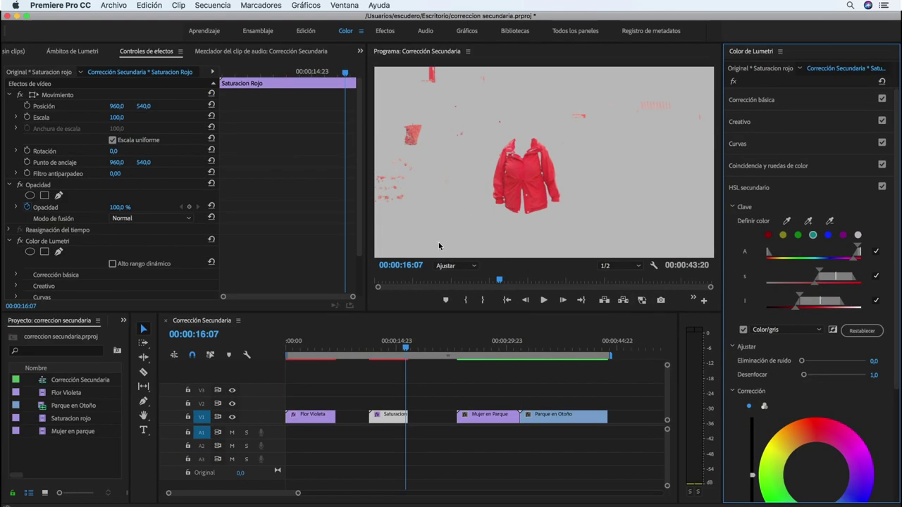
In Effect Controls, select Color de Lumetri and add a freehand pen mask, Máscara (1), feather 10,0.
click(321, 207)
scroll(293, 199, down, 3)
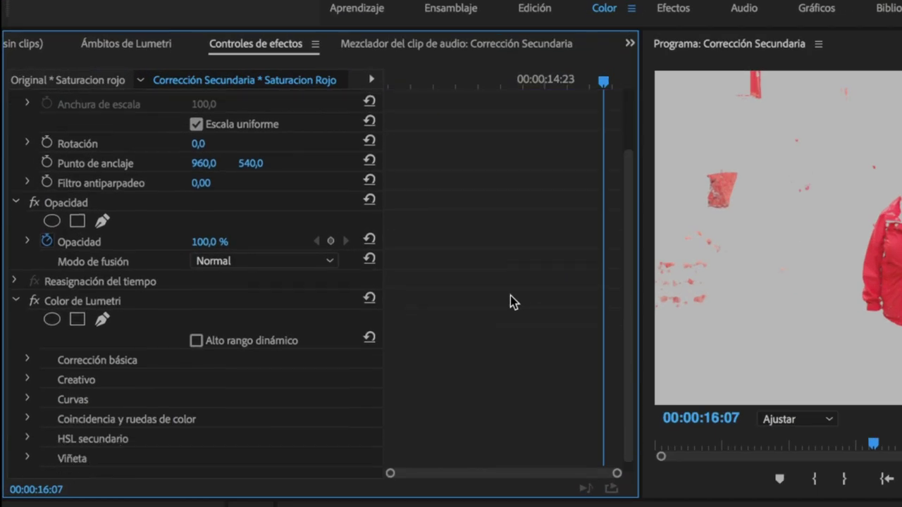
click(86, 198)
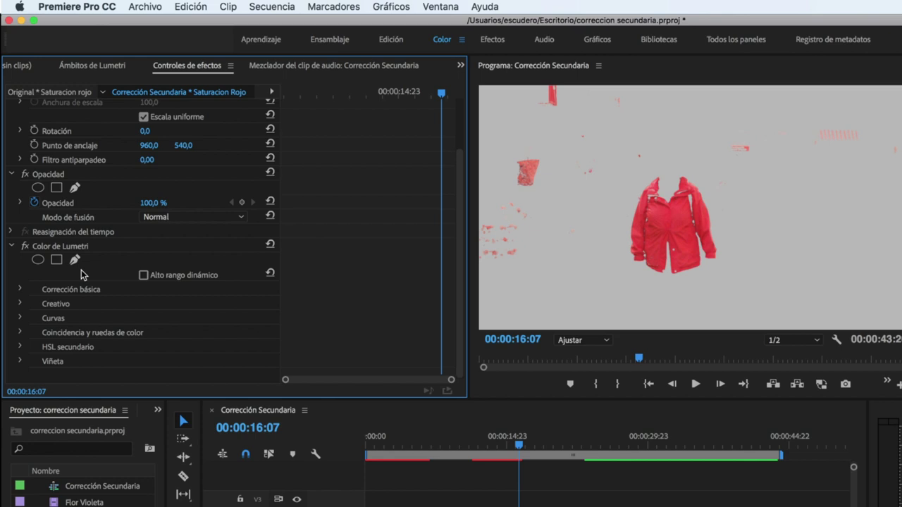
click(75, 259)
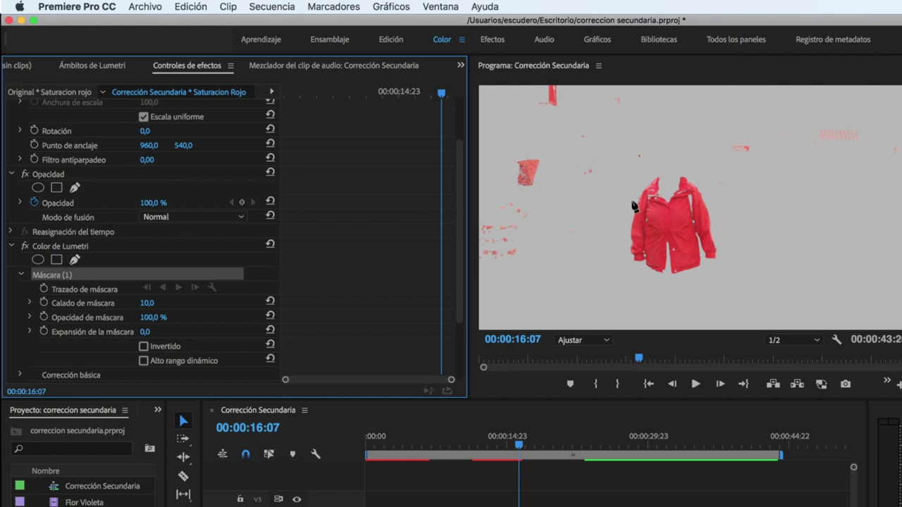
Trace a closed mask around the red jacket and scroll Lumetri to the HSL Corrección section.
click(640, 172)
click(638, 168)
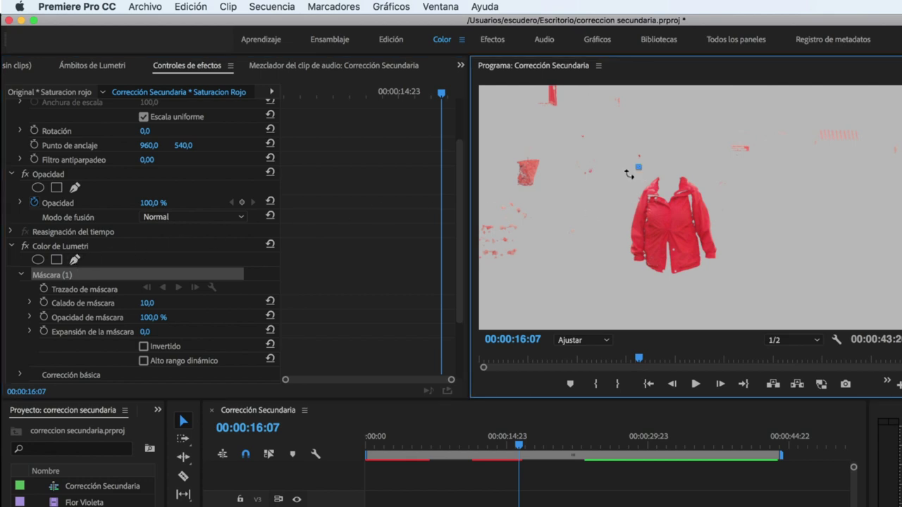
click(602, 203)
click(606, 268)
click(656, 301)
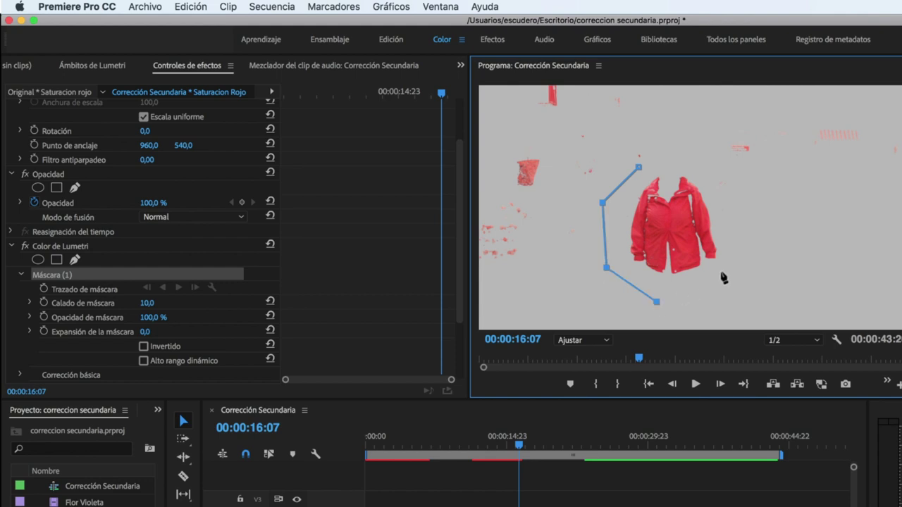
click(721, 272)
click(751, 236)
click(726, 181)
click(687, 155)
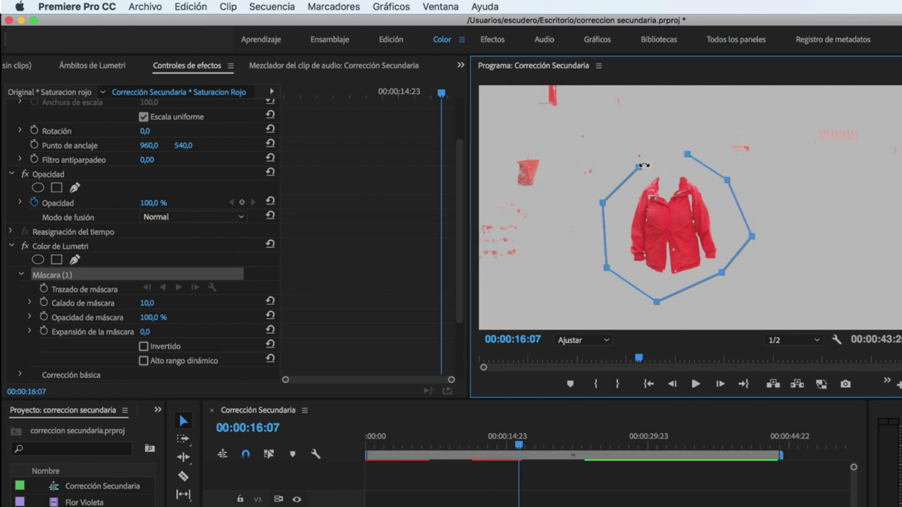
click(638, 168)
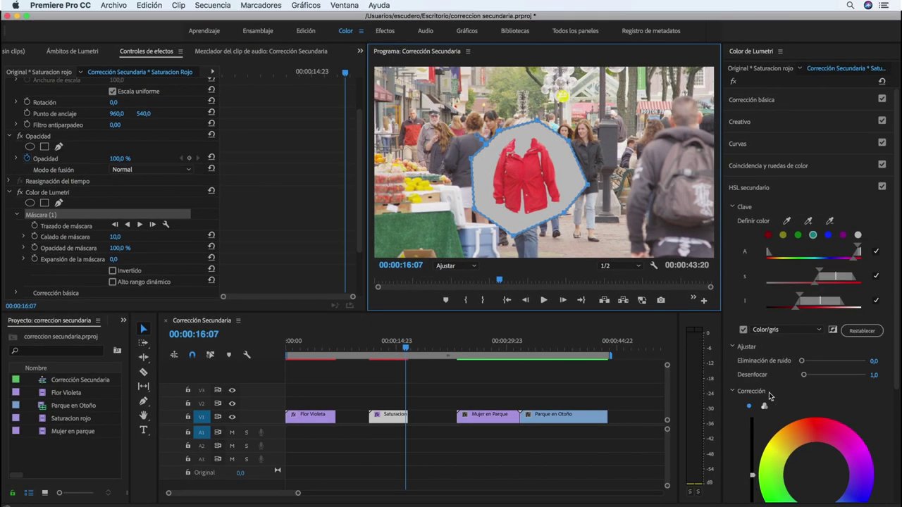
scroll(769, 396, down, 5)
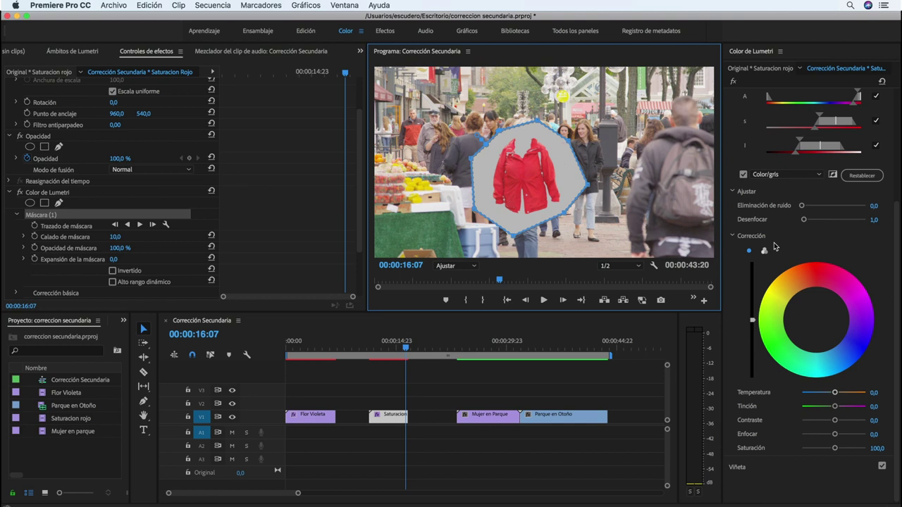
click(405, 347)
Scrub the Saturacion rojo clip back to 00:00:15:00, then forward to 00:00:16:12.
drag(408, 350, 398, 351)
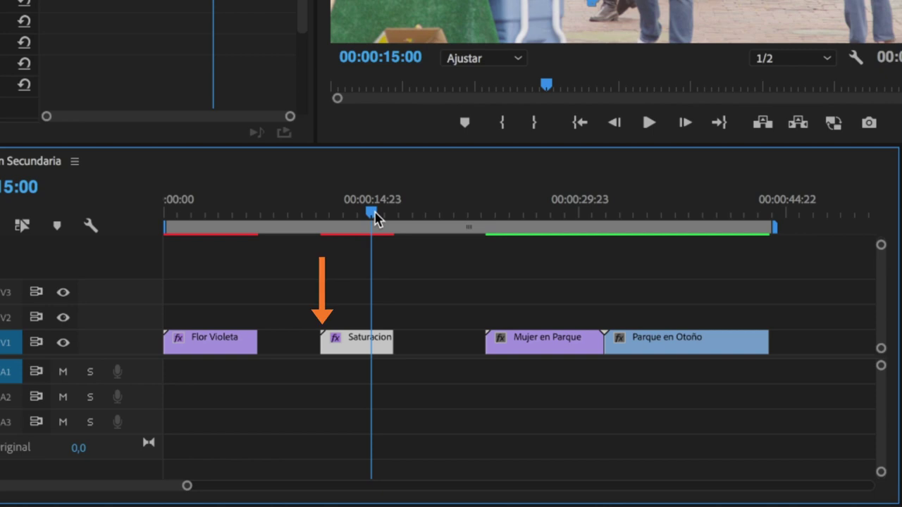
drag(374, 219, 395, 225)
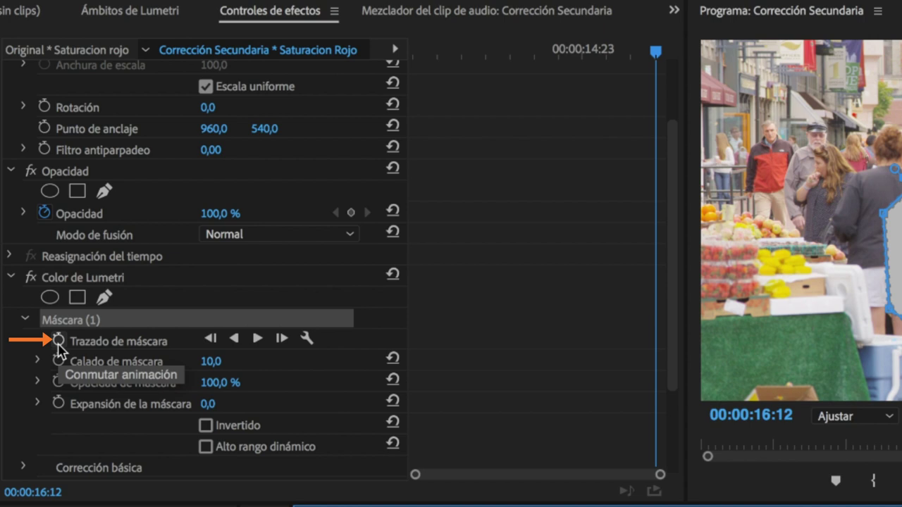
Keyframe the Trazado de máscara path, track the jacket mask backward, and scrub to verify it.
click(59, 342)
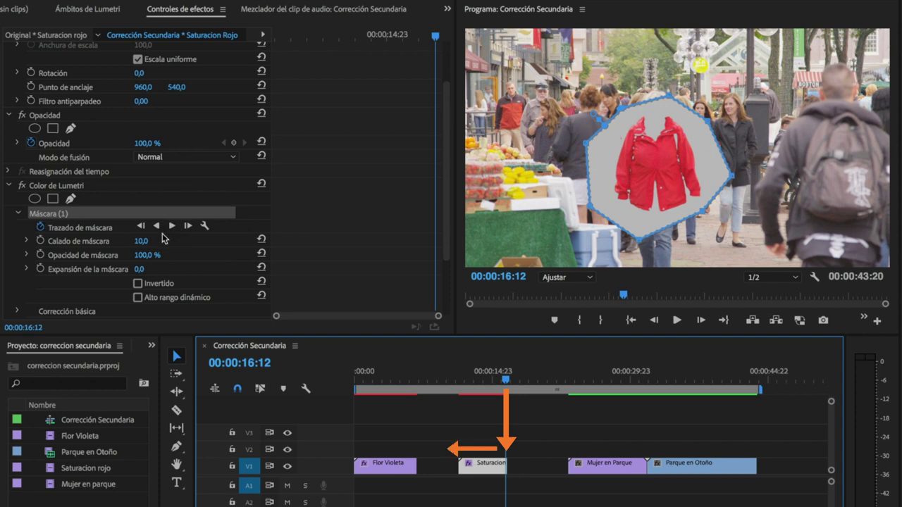
click(156, 226)
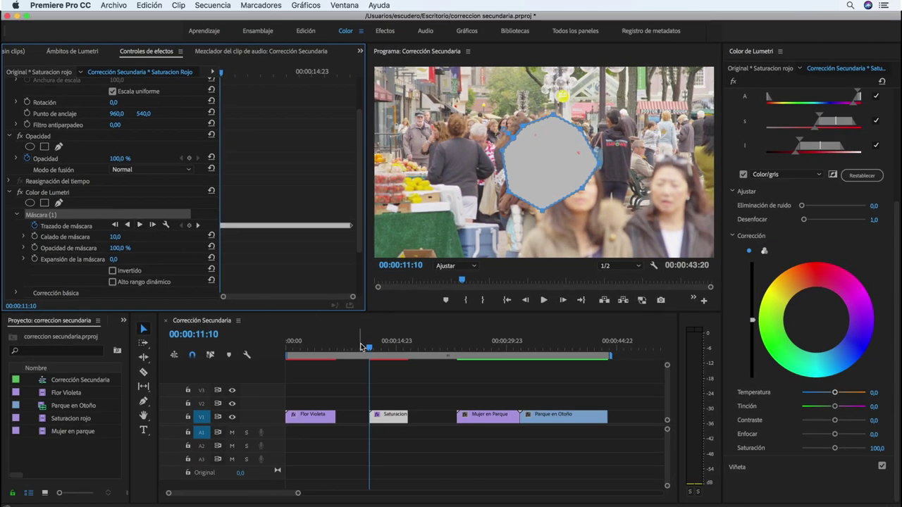
mouse_move(371, 352)
mouse_down()
mouse_move(404, 357)
mouse_move(394, 350)
mouse_up()
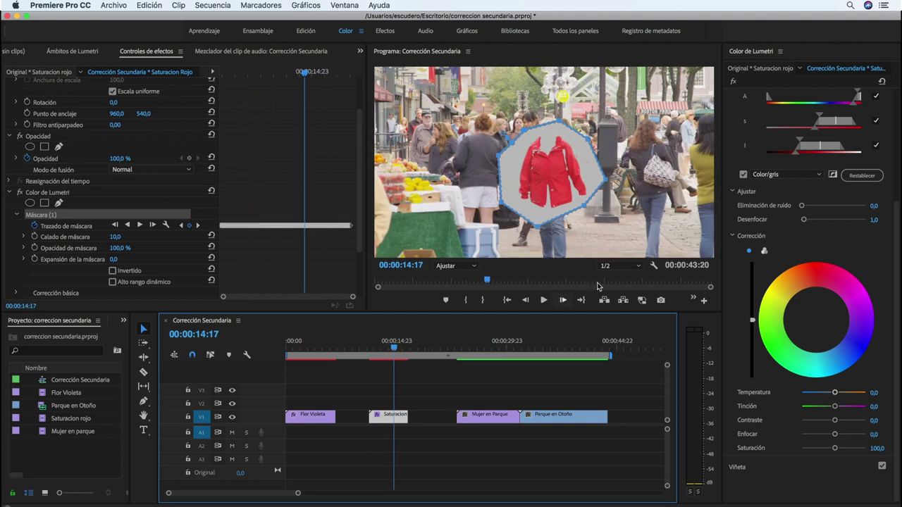
Drop the red jacket's saturation to 68,3 with grey preview off, then play back to review.
click(743, 174)
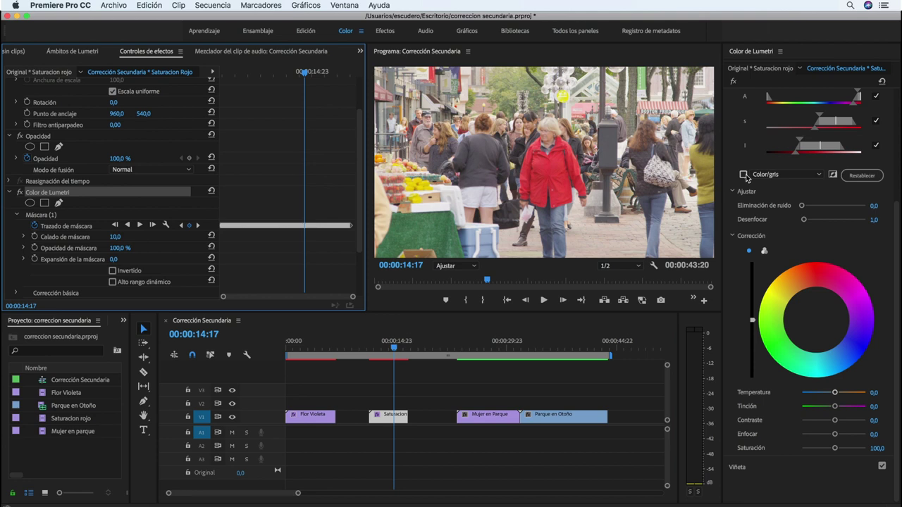
drag(834, 448, 822, 449)
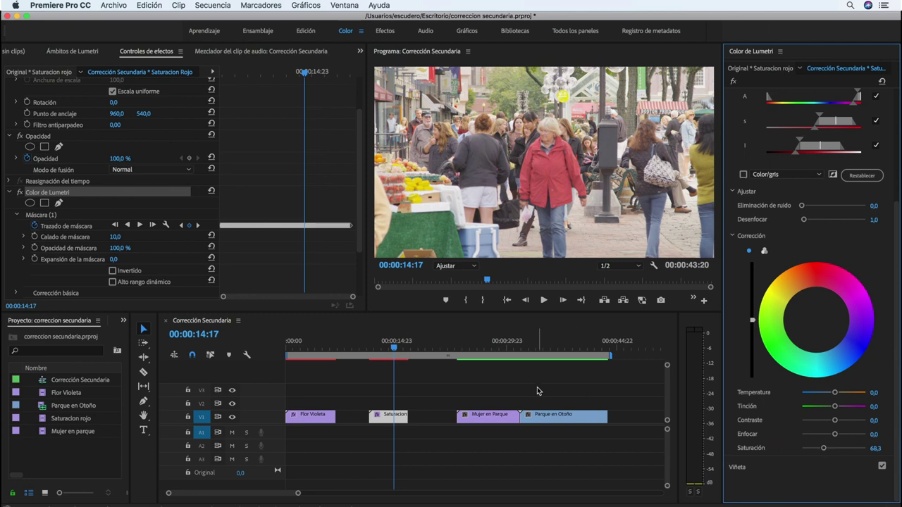
drag(394, 348, 369, 348)
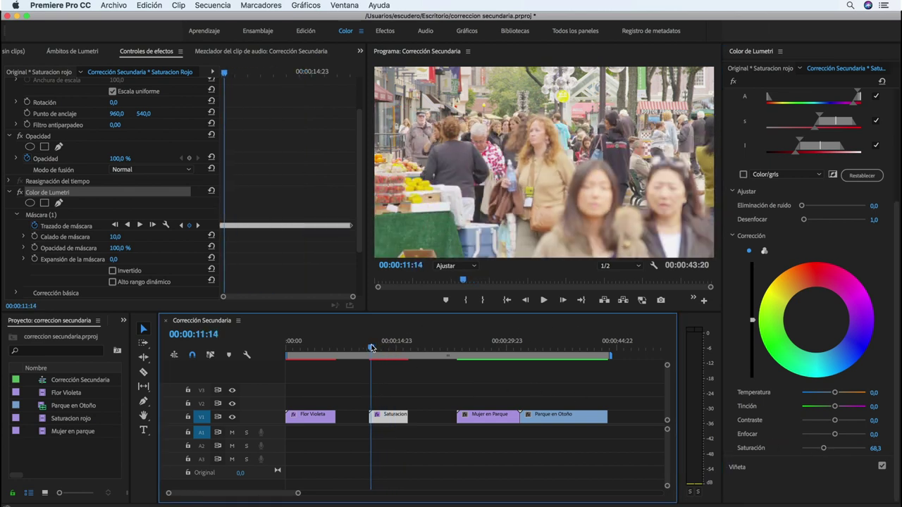
click(545, 302)
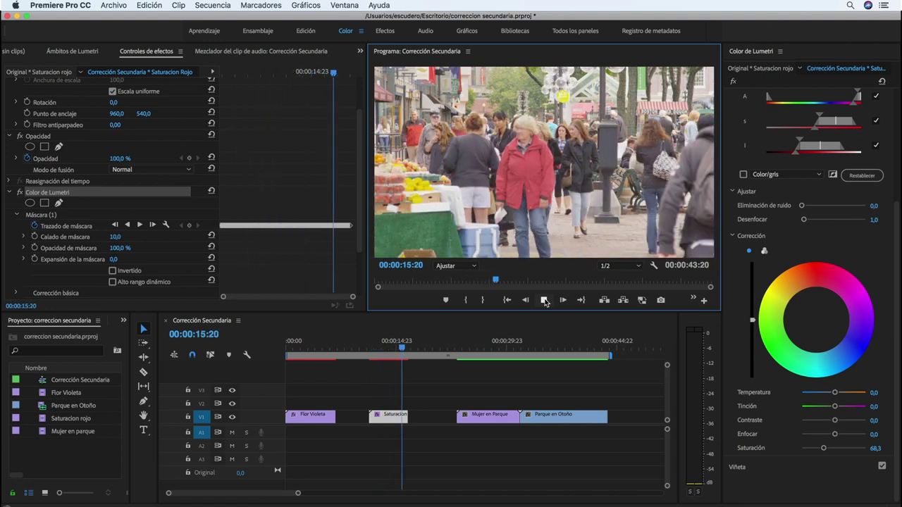
click(545, 302)
drag(418, 345, 544, 353)
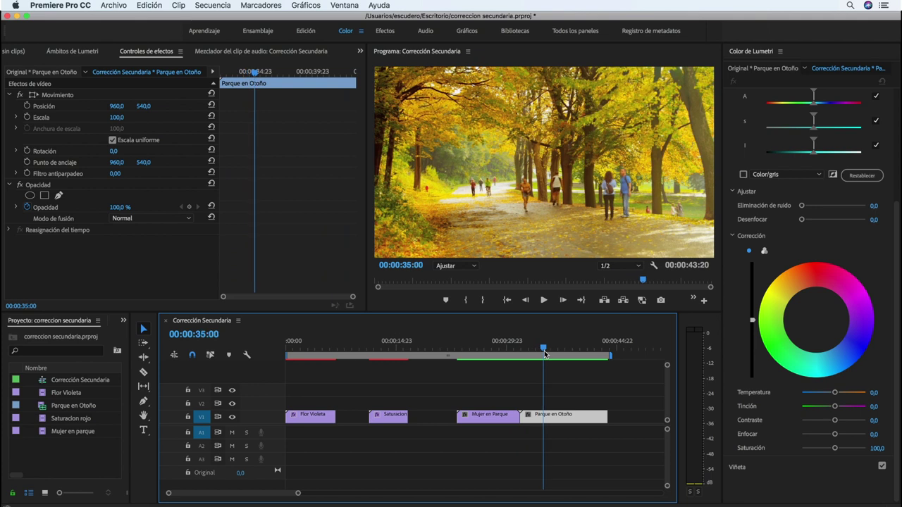
Load Parque en Otoño in the Source monitor and park the sequence on Mujer en Parque at 00:00:29:02.
drag(544, 354, 507, 352)
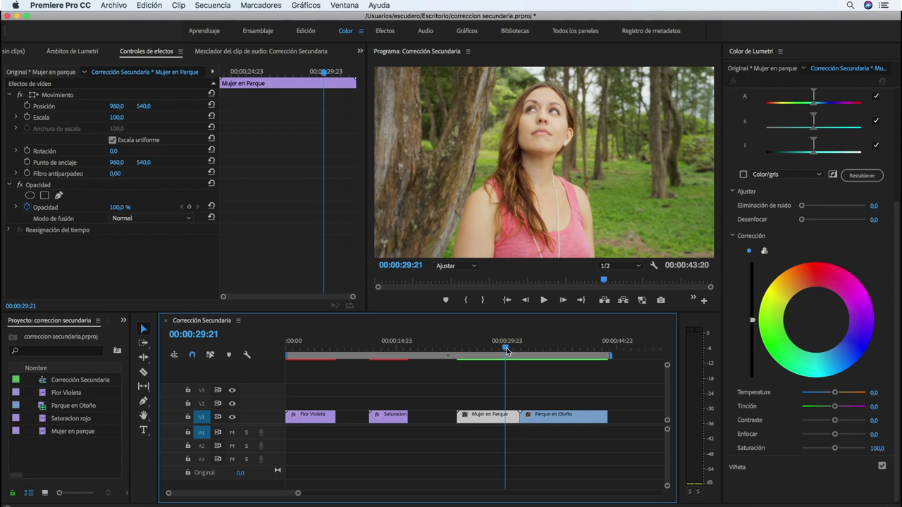
drag(508, 352, 543, 354)
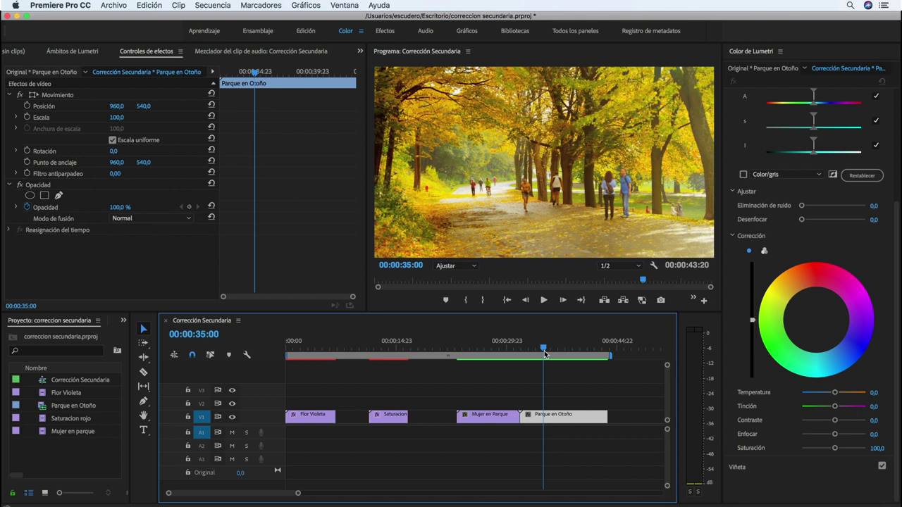
drag(543, 349, 534, 349)
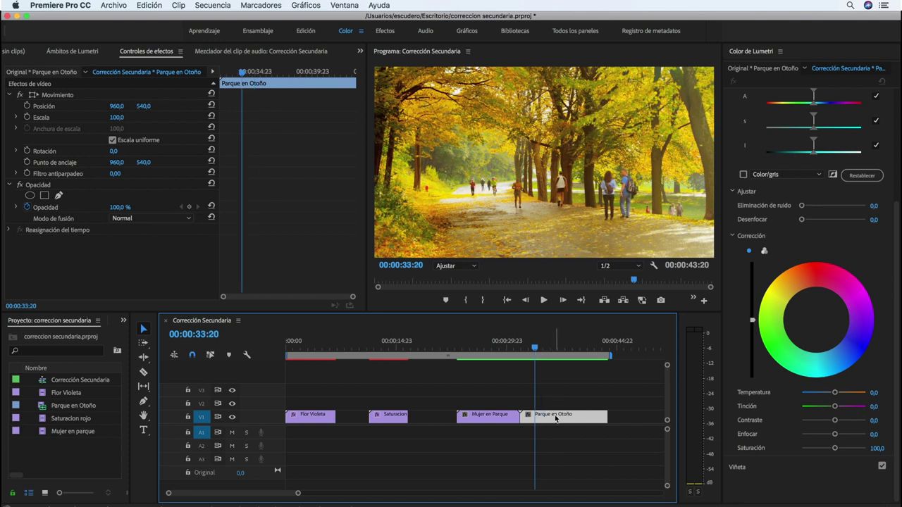
double_click(556, 417)
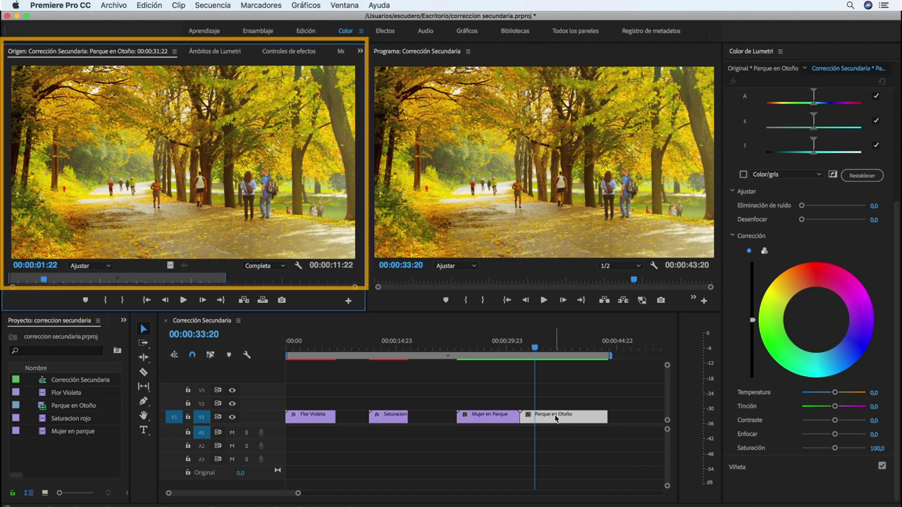
drag(534, 349, 499, 362)
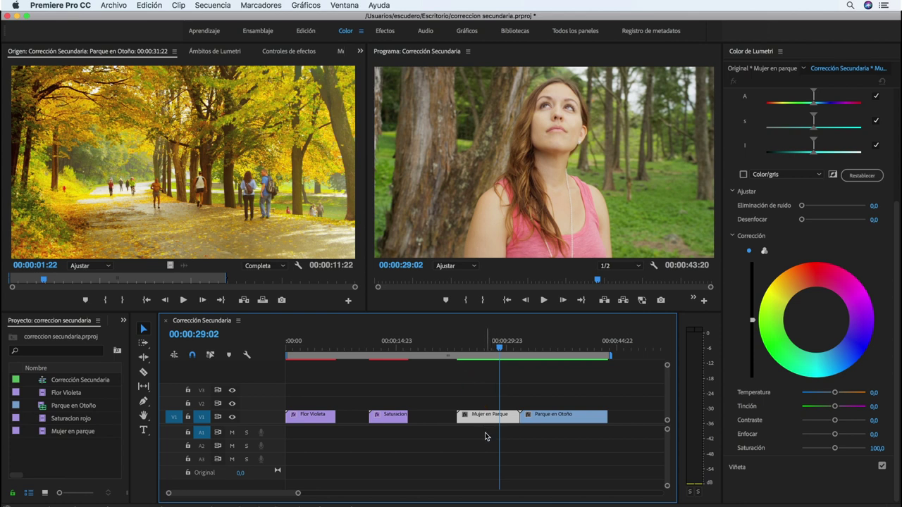
Pick a key colour from the foliage in HSL secundario and show the Color/gris preview.
scroll(822, 262, up, 4)
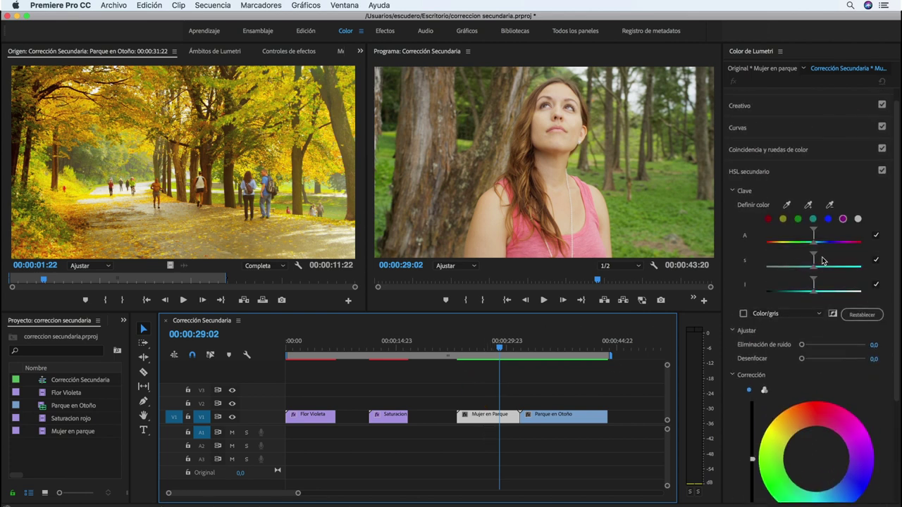
click(855, 219)
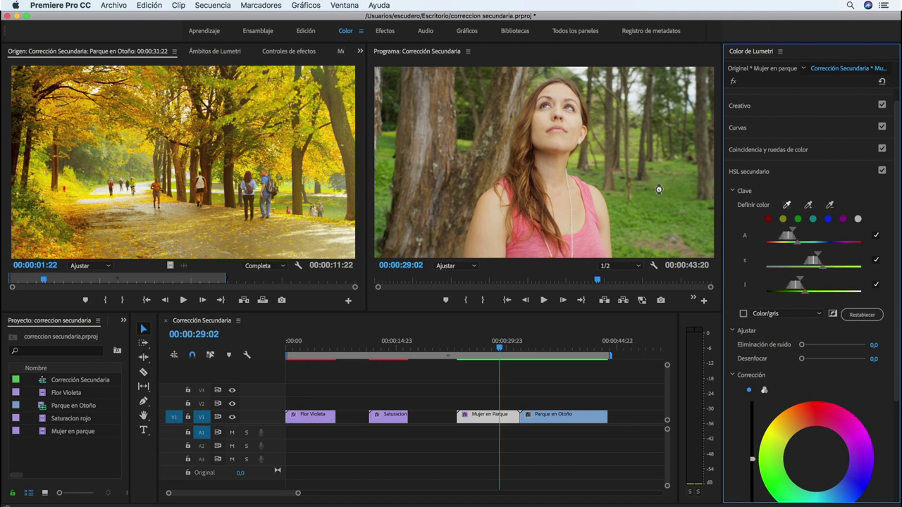
click(743, 314)
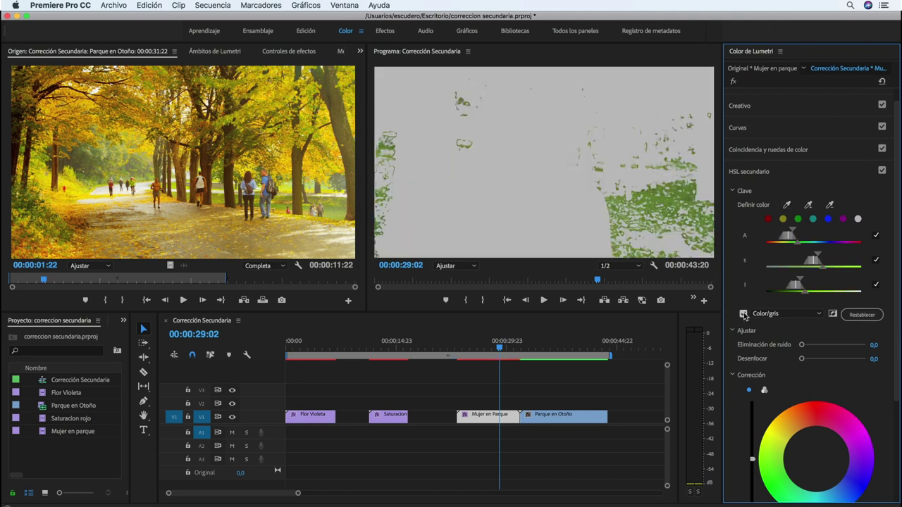
Add more trees and grass with the + eyedropper and set Eliminación de ruido to 10.
click(808, 204)
click(630, 146)
click(808, 205)
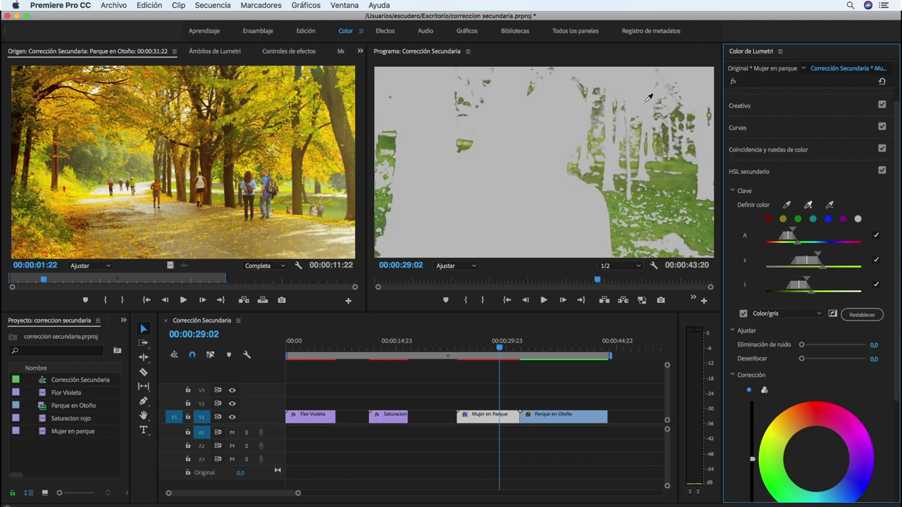
click(670, 94)
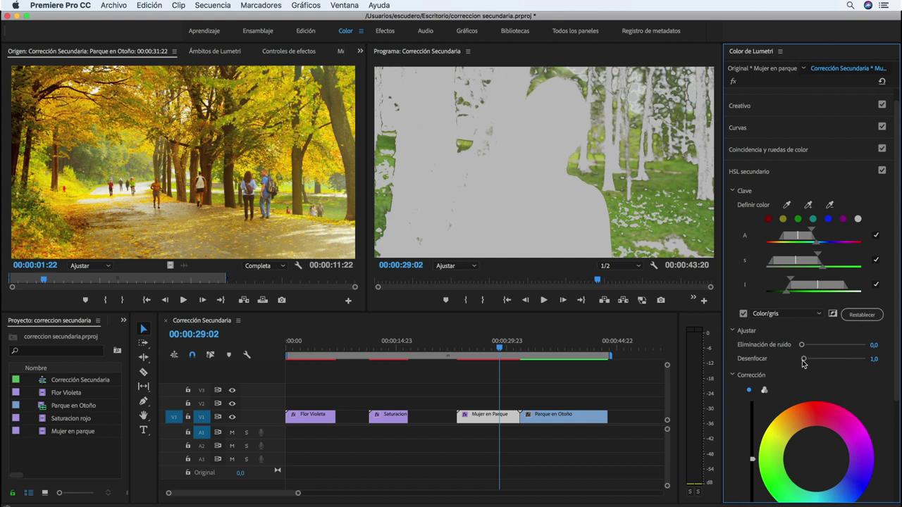
drag(801, 345, 808, 345)
scroll(807, 348, down, 5)
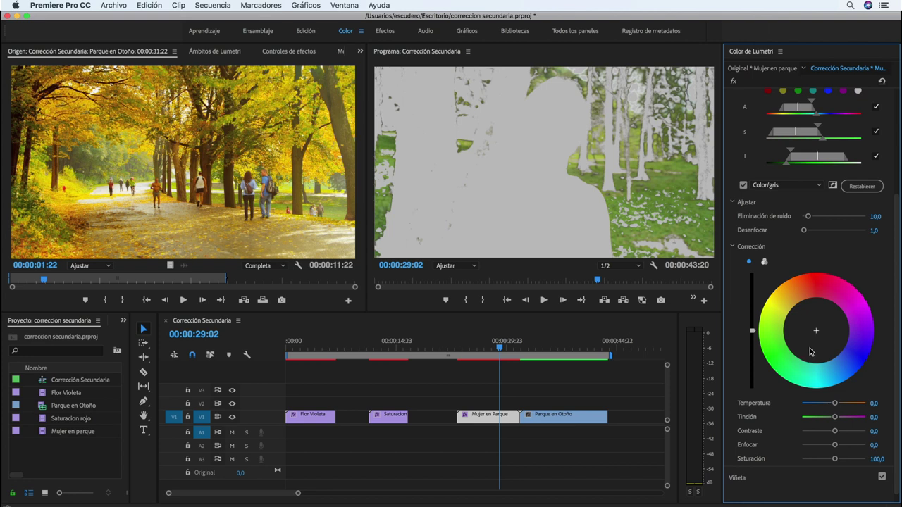
Shift the keyed foliage toward yellow: Temperatura 45, Tinción -45, Contraste 10, Saturación 90.
drag(799, 314, 787, 294)
drag(835, 409, 848, 409)
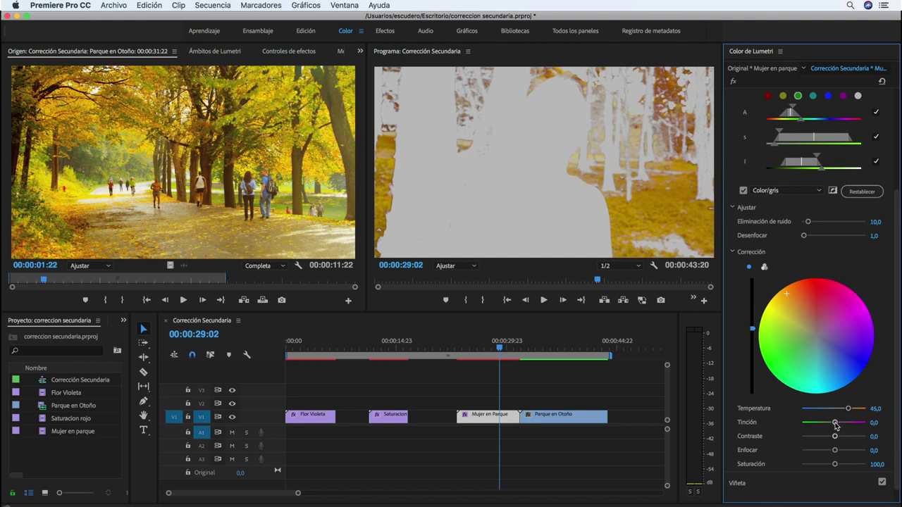
mouse_move(836, 424)
mouse_down()
mouse_move(819, 424)
mouse_move(836, 436)
mouse_up()
drag(834, 463, 830, 464)
Switch off the Color/gris preview and play Mujer en Parque to review the autumn-yellow foliage.
click(743, 191)
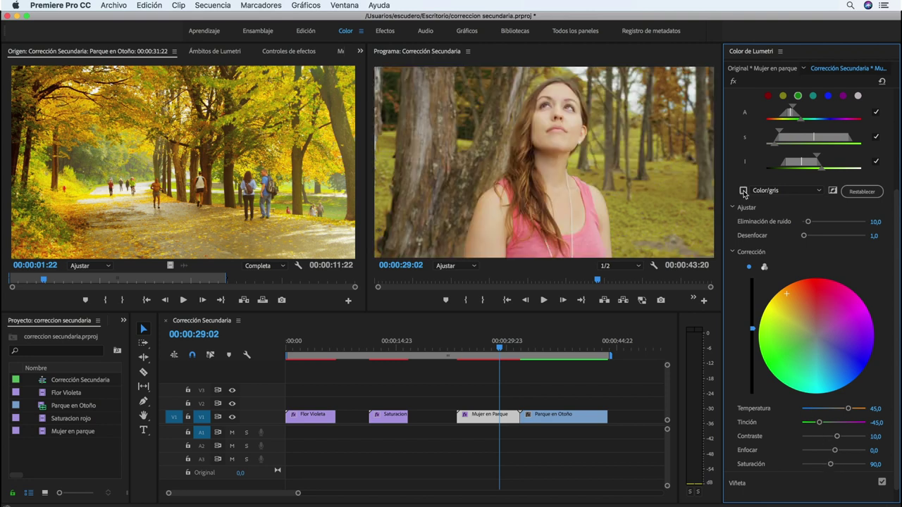
key(space)
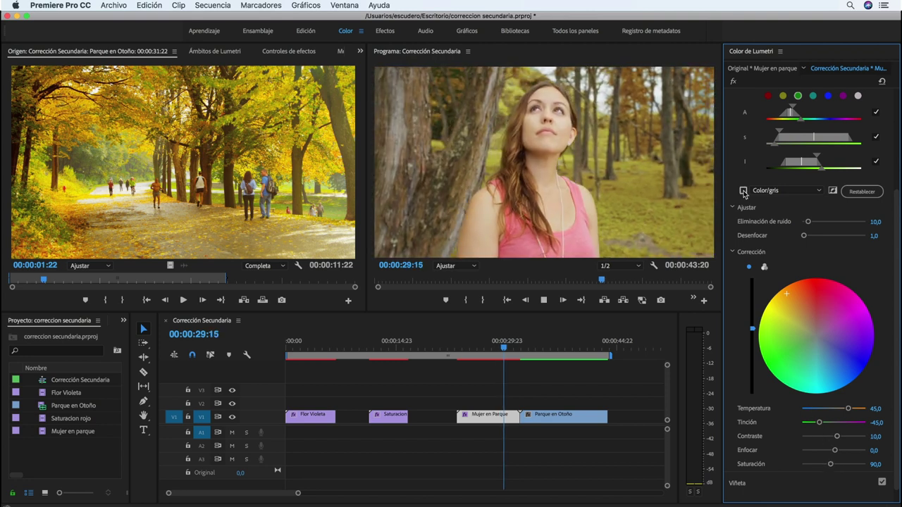